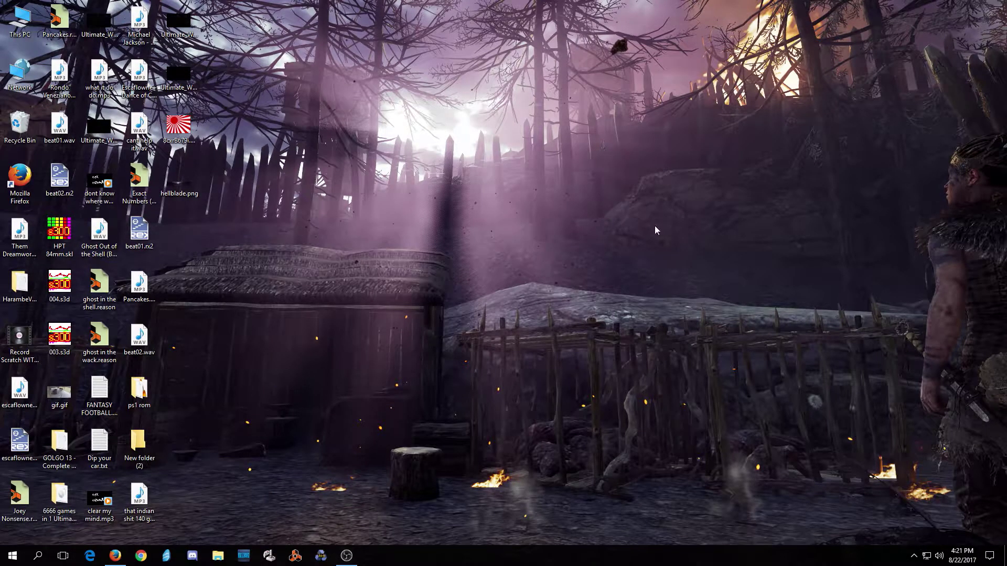
Step: Search Windows for 'gefor' and launch GeForce Experience from the results
click(44, 559)
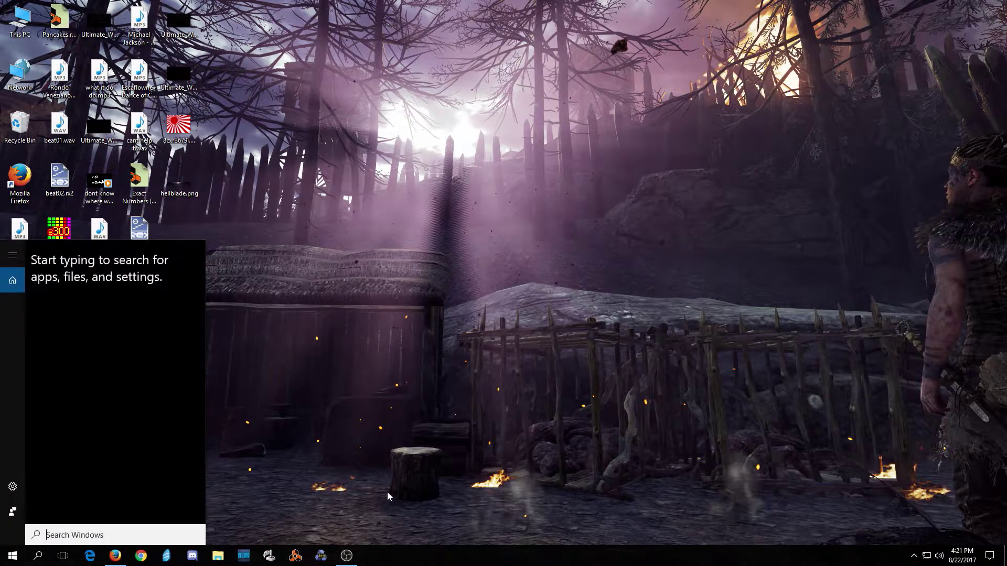
text(gefor)
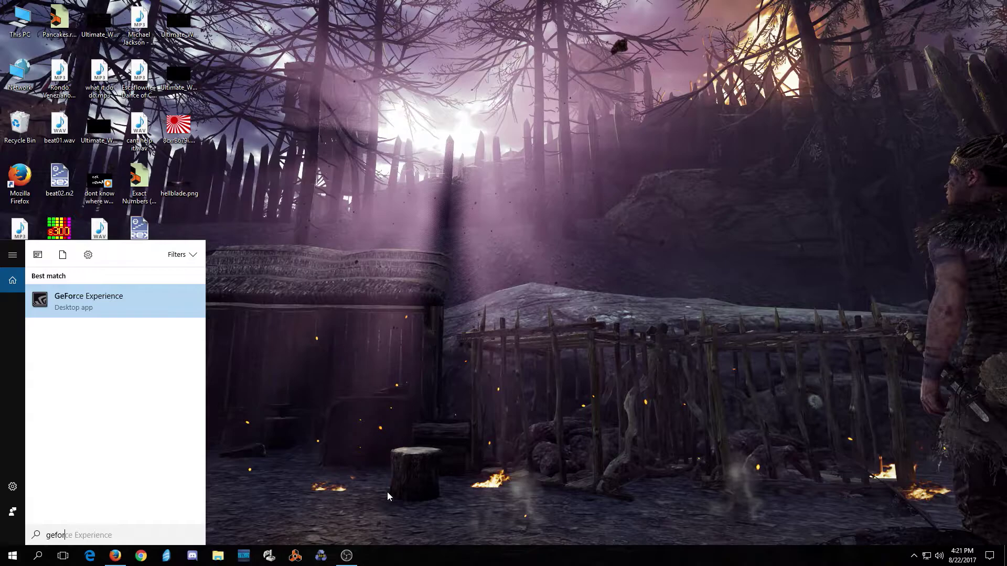
click(88, 298)
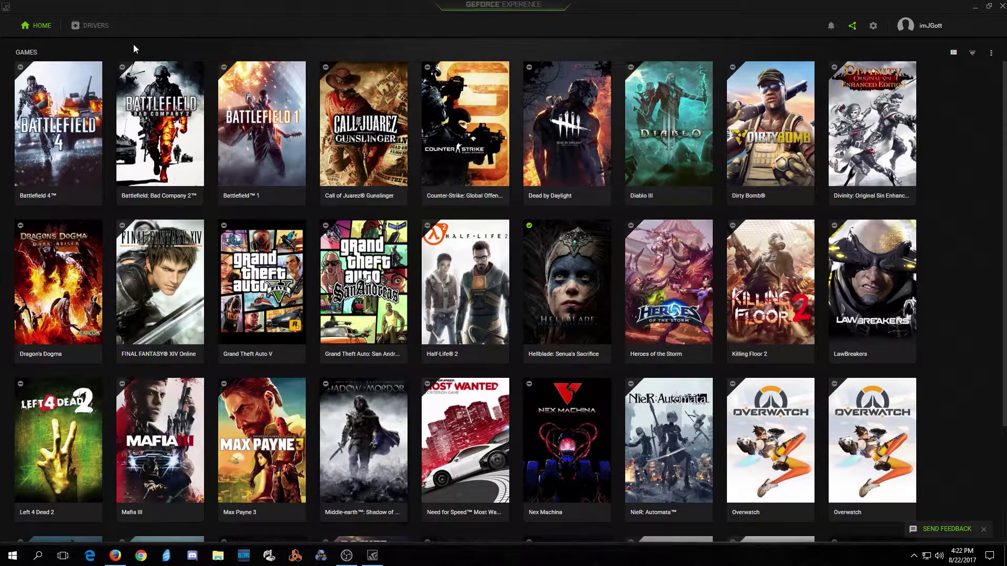
Step: Check the Drivers page for available driver 385.28 versus installed 384.94
click(76, 26)
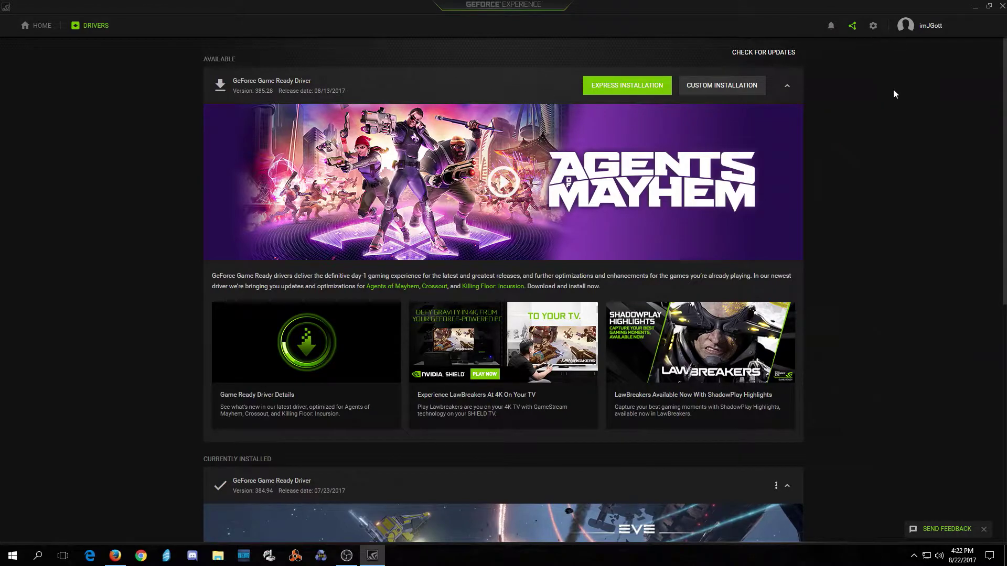
click(873, 27)
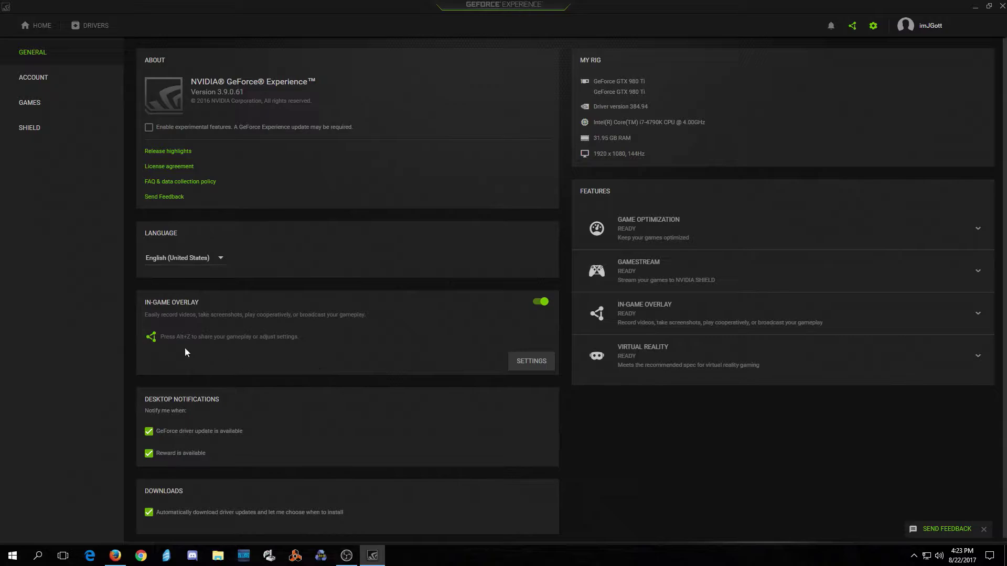
Step: Review the HUD layout positions for status indicator, FPS counter, viewers and comments
click(517, 367)
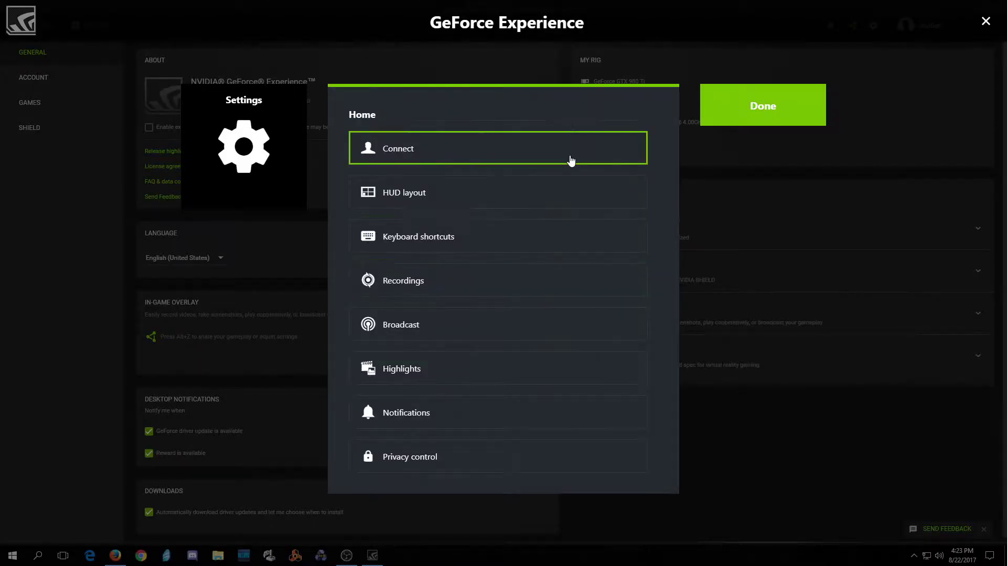
click(563, 188)
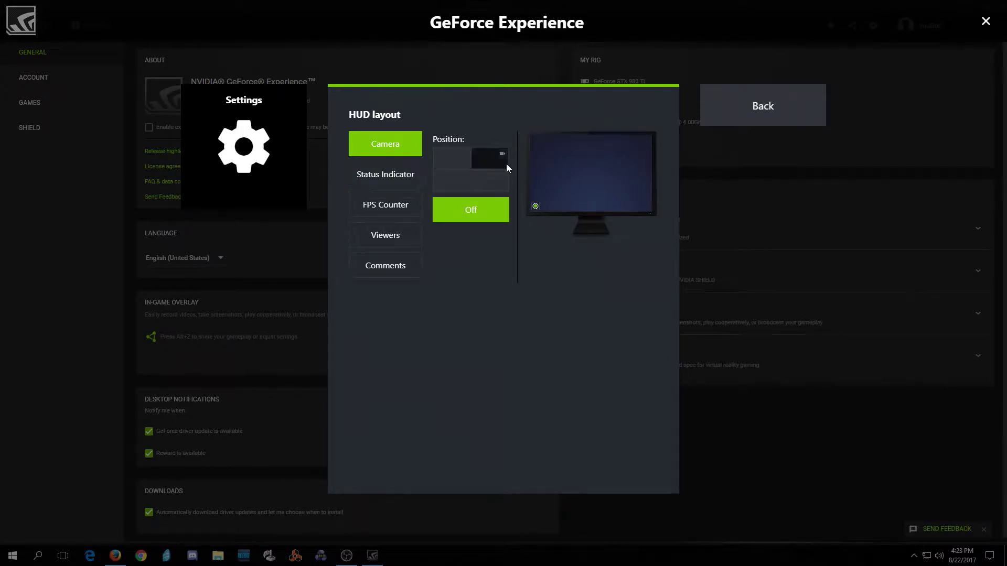
click(382, 177)
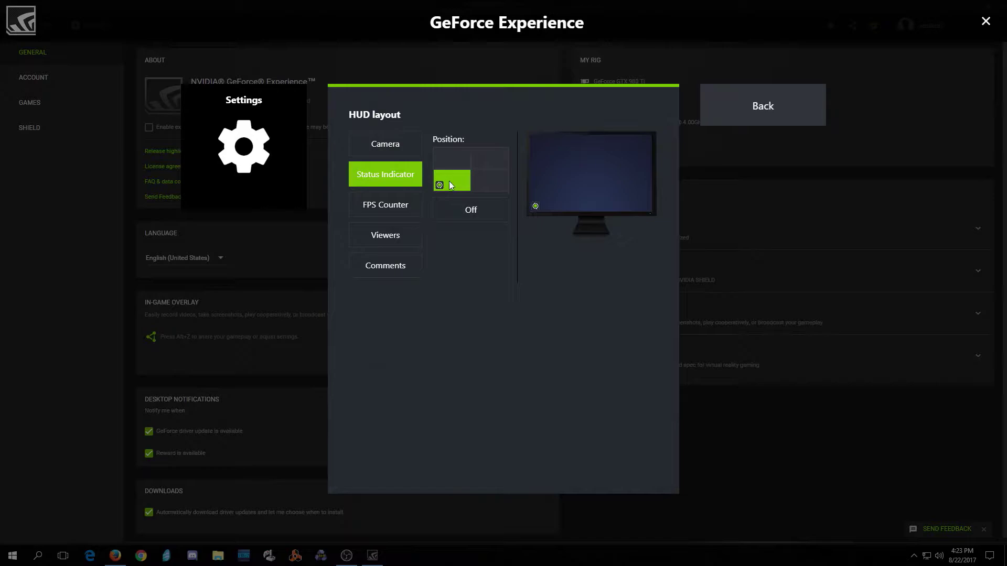
click(400, 206)
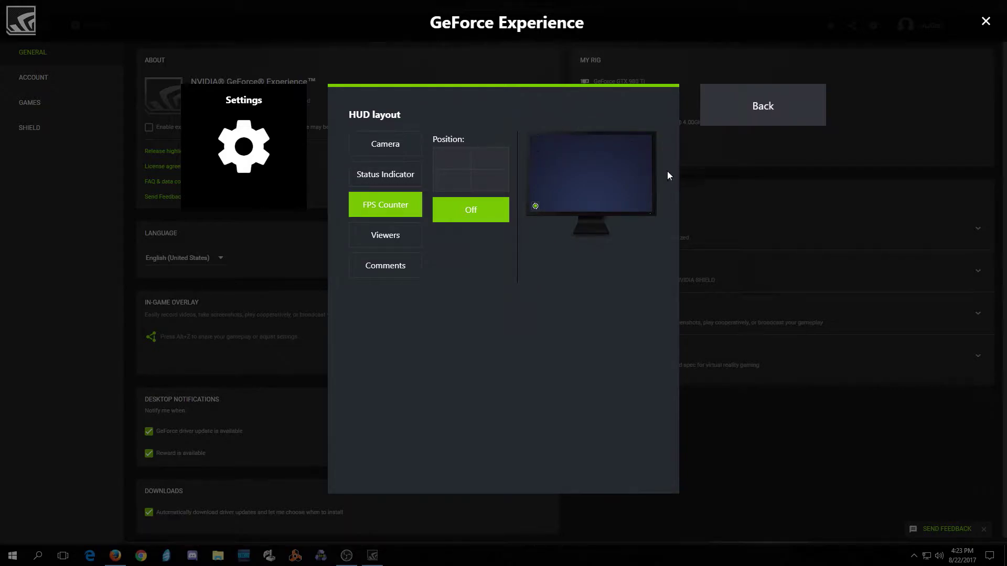
click(411, 239)
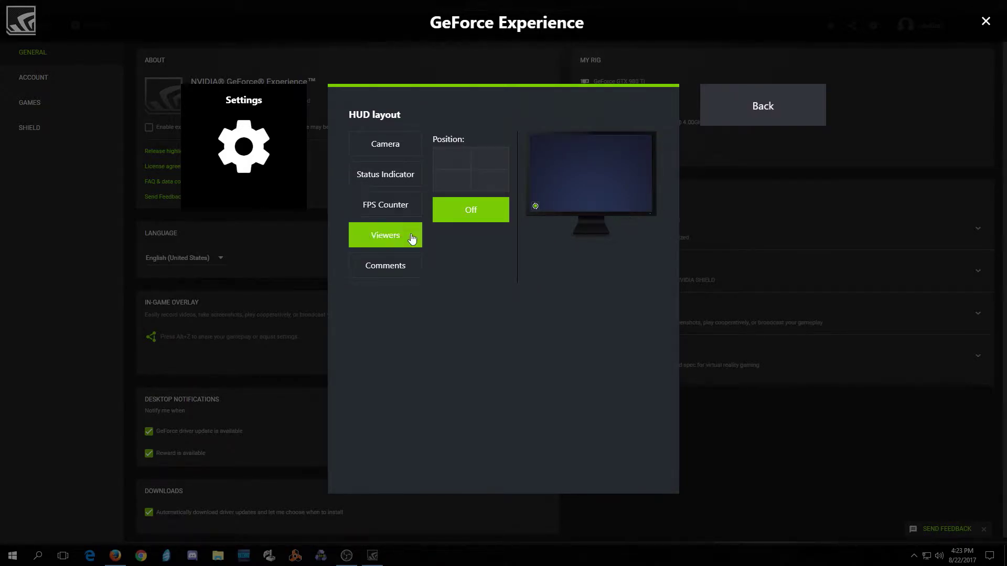
click(393, 277)
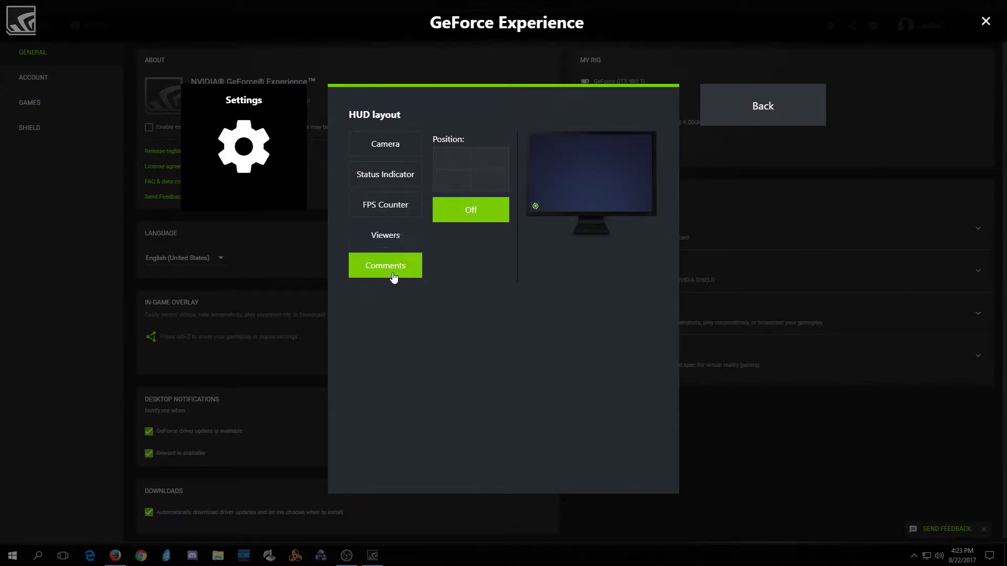
click(742, 113)
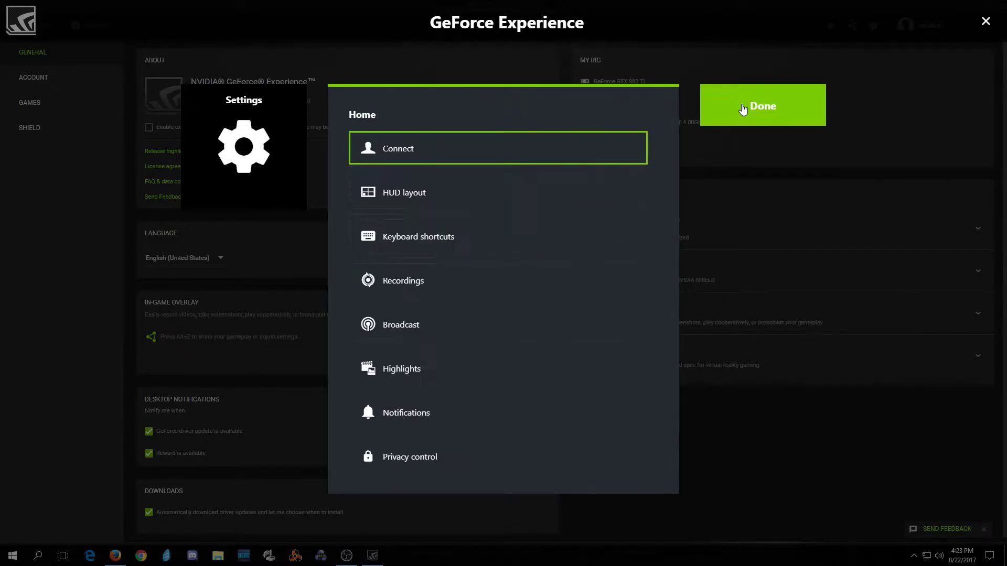
Step: Look through the overlay's keyboard shortcuts for overlay, capture, recording and broadcast actions
click(520, 240)
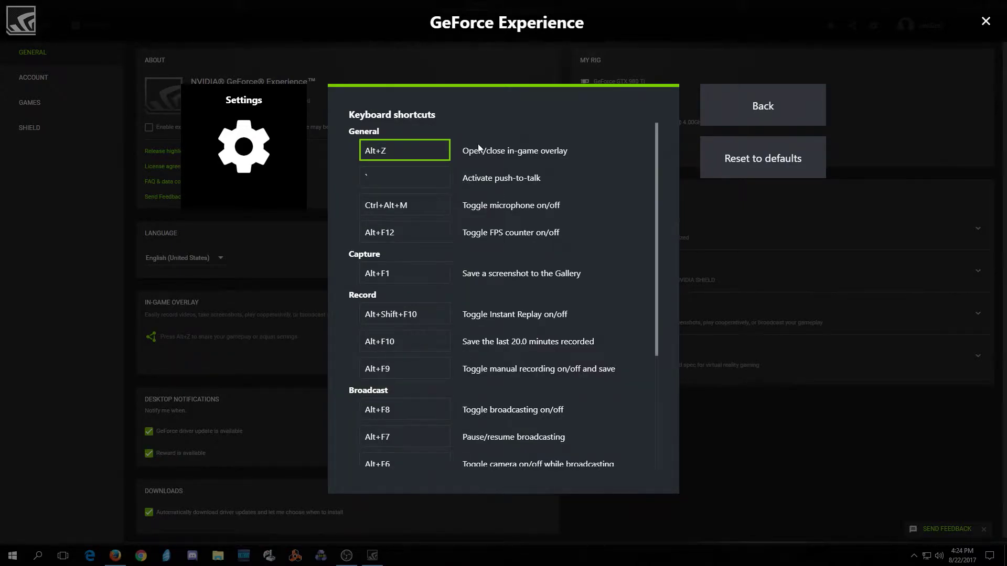
scroll(477, 143, down, 3)
scroll(492, 342, up, 2)
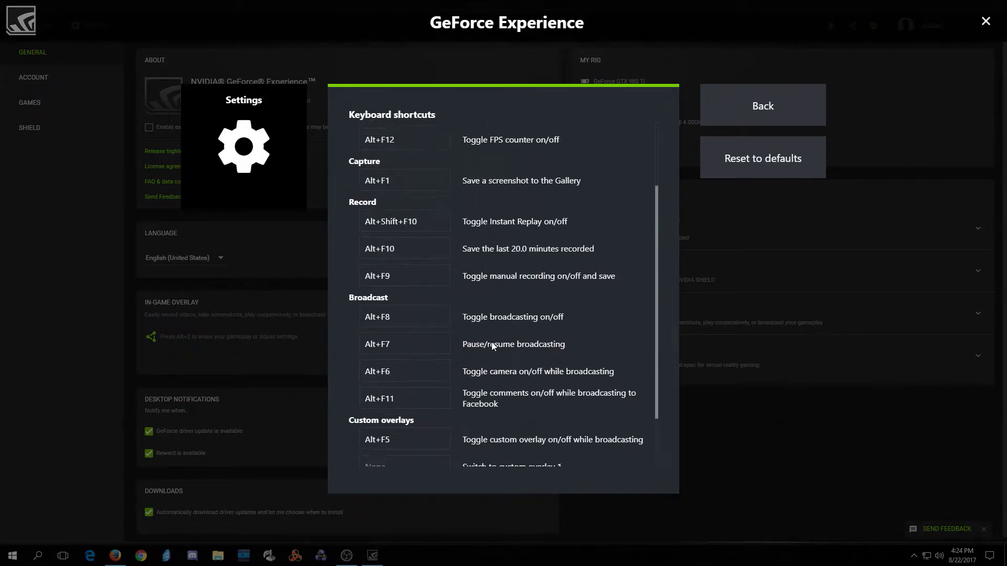
scroll(492, 342, up, 1)
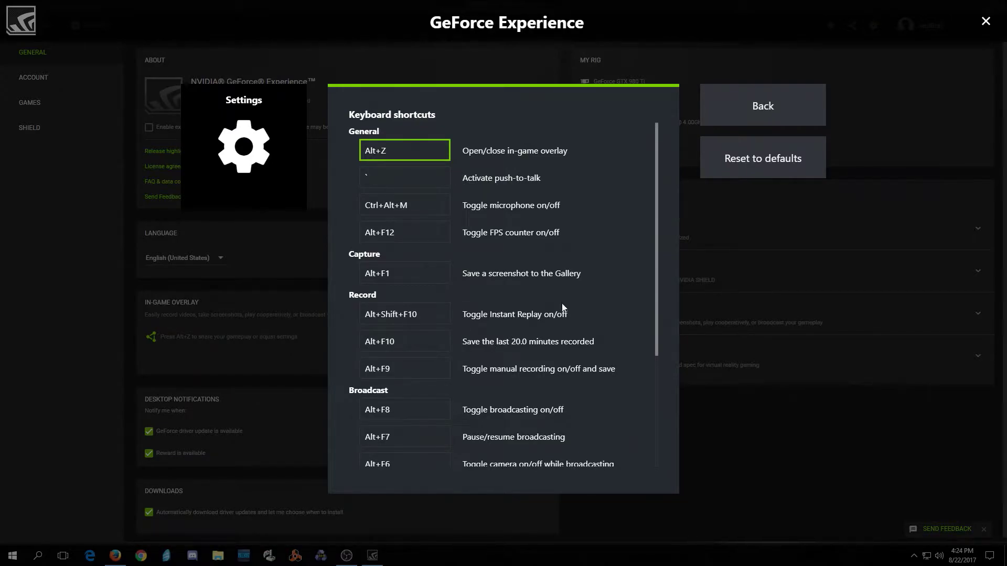
click(762, 106)
Step: Check Recordings folders (H:\temp\, H:) and Broadcast settings (Twitch, US Central: Dallas, TX)
click(511, 277)
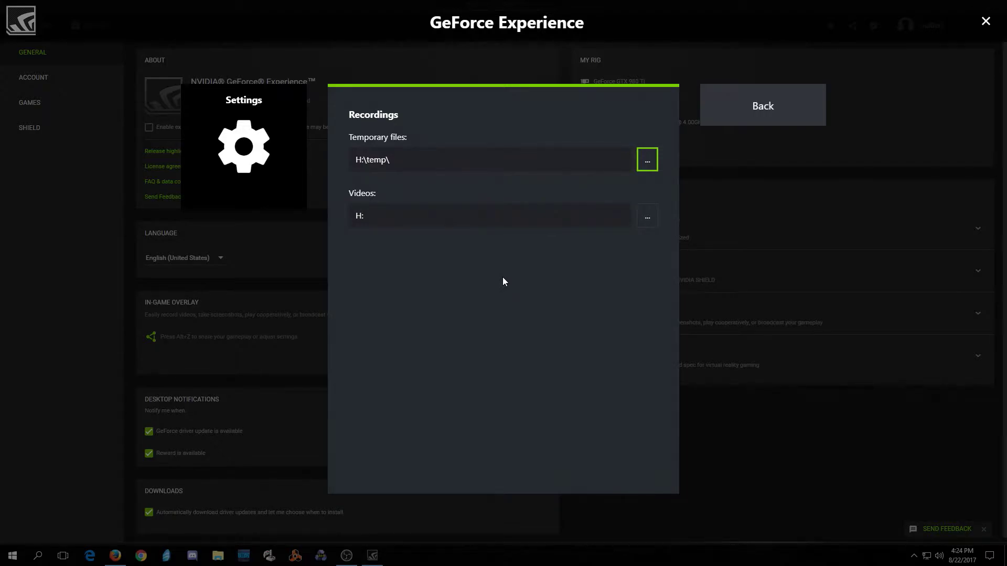
click(770, 120)
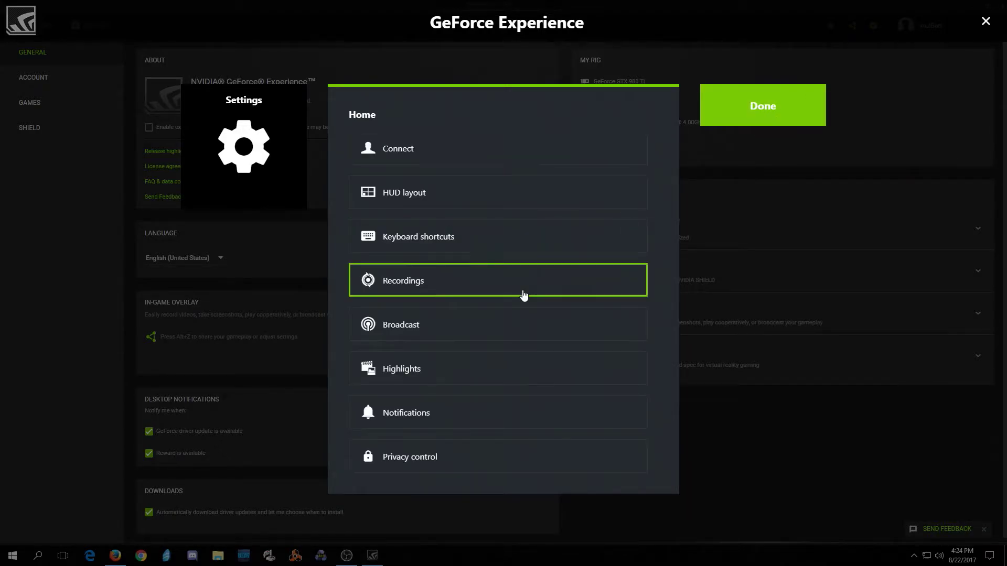
click(498, 338)
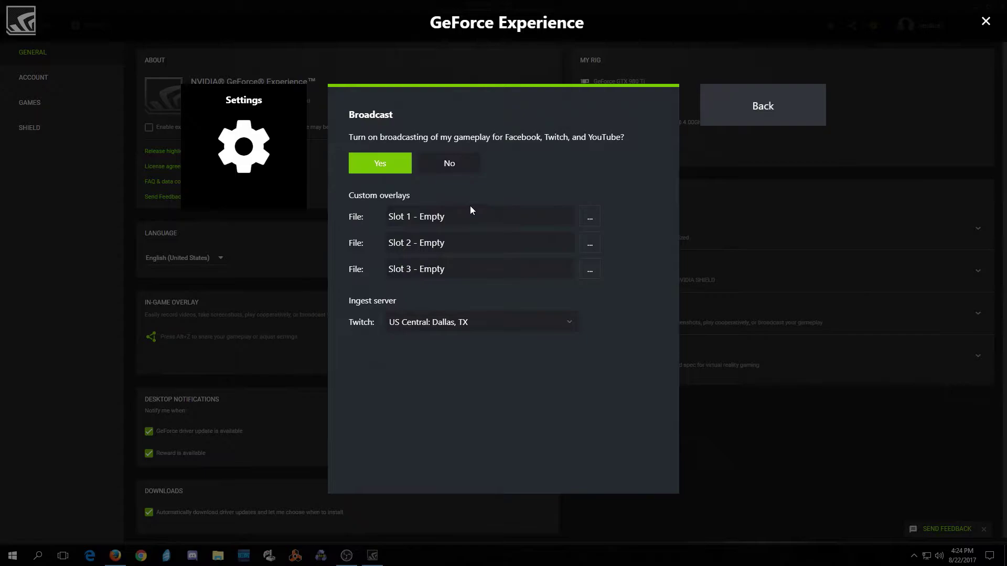
click(755, 112)
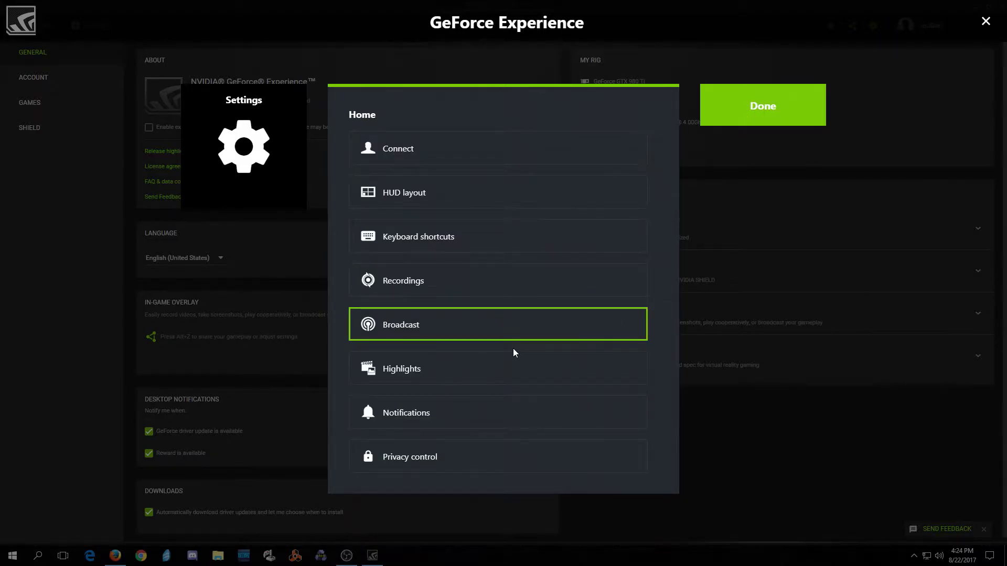
click(499, 376)
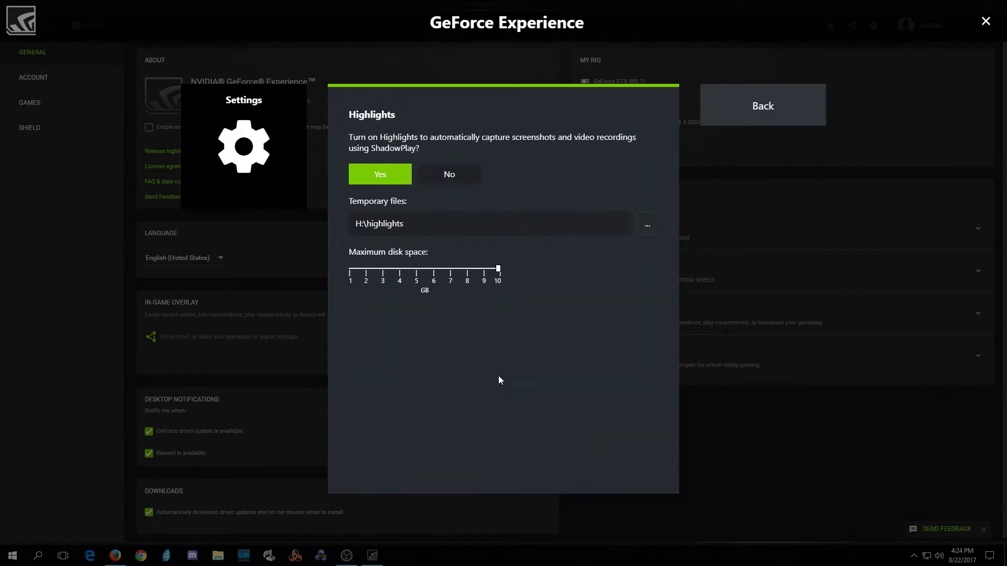
click(724, 116)
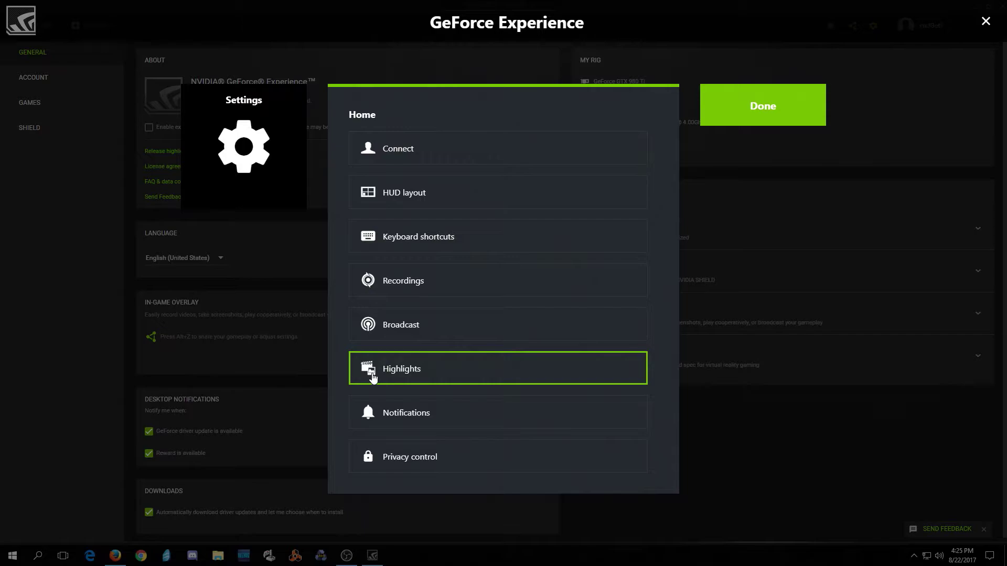
click(372, 374)
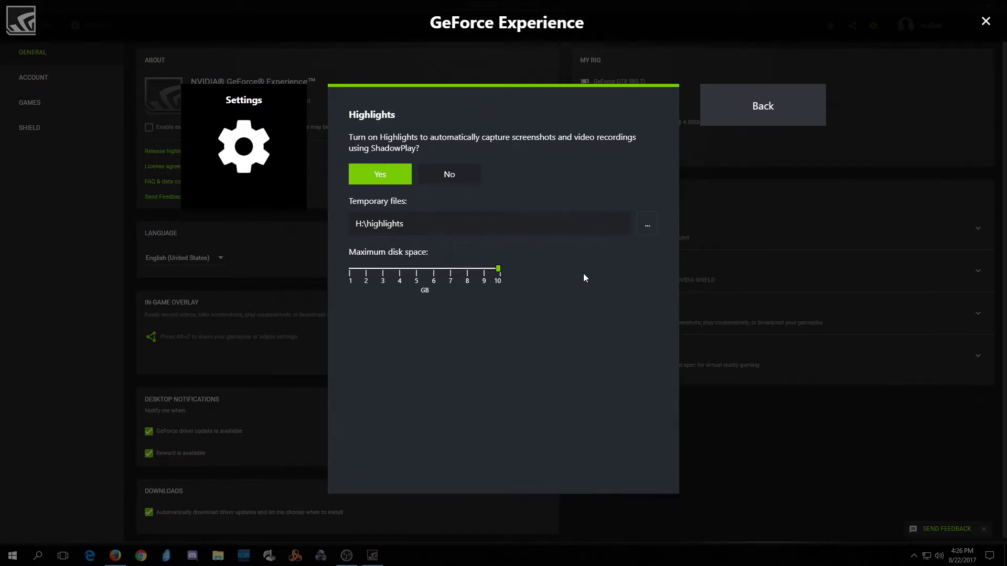
click(756, 97)
Step: Check the notification settings, then switch Instant Replay off in the overlay
click(539, 415)
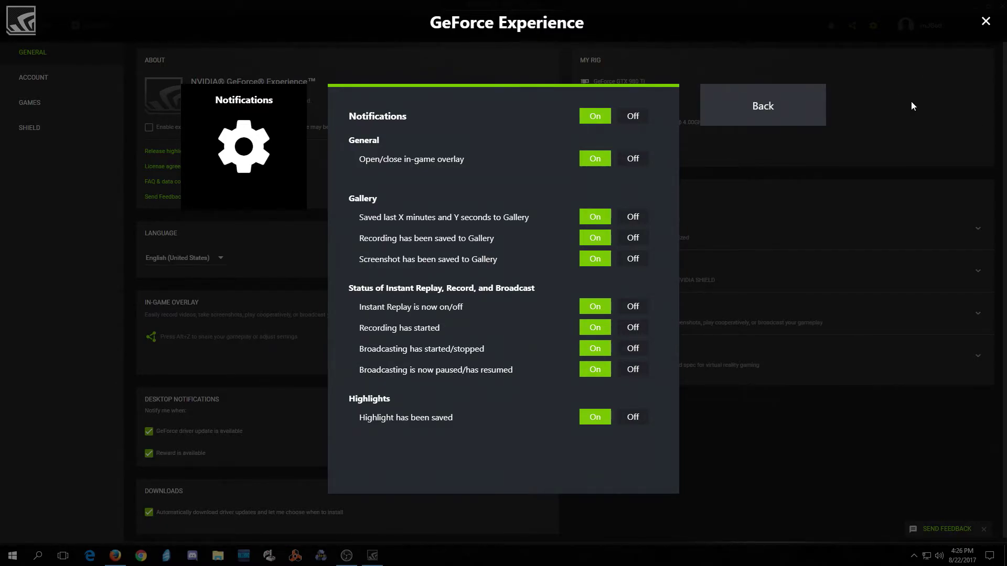
click(818, 117)
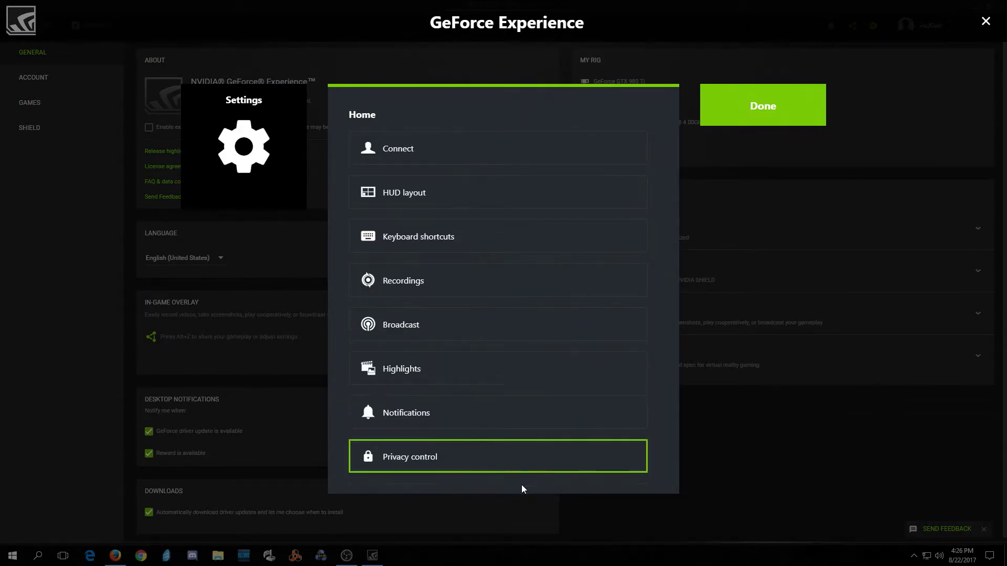
click(786, 121)
click(393, 179)
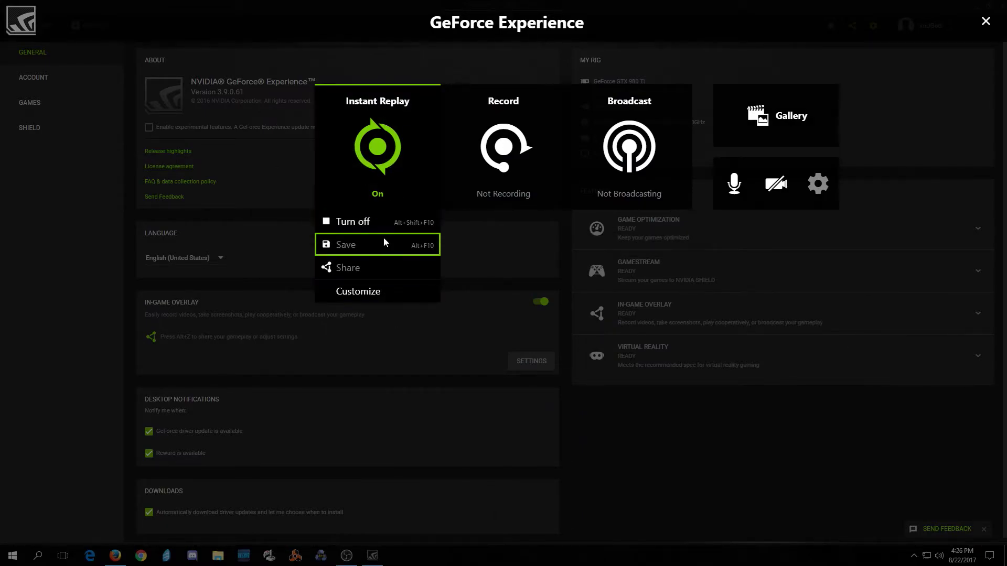
click(380, 222)
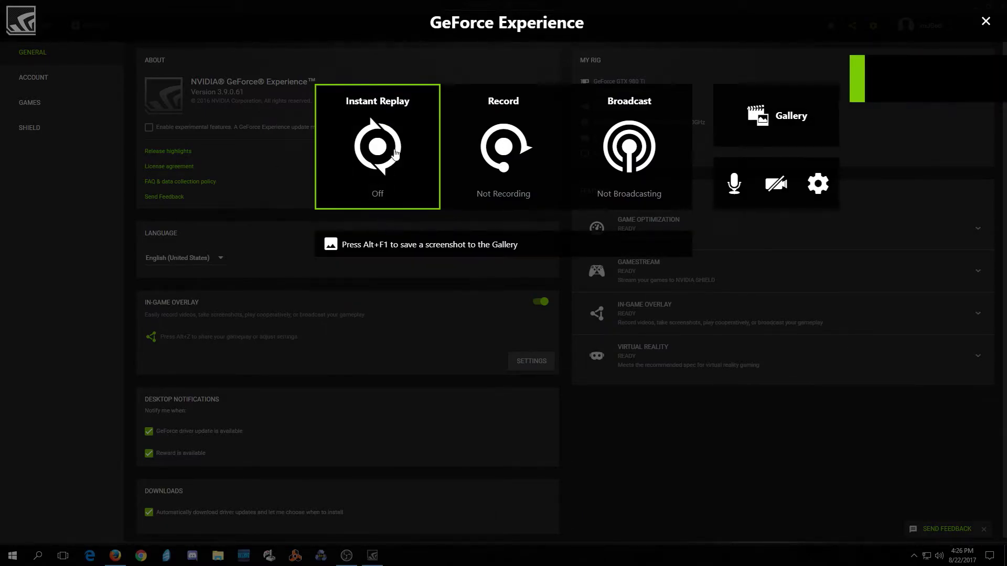
click(401, 249)
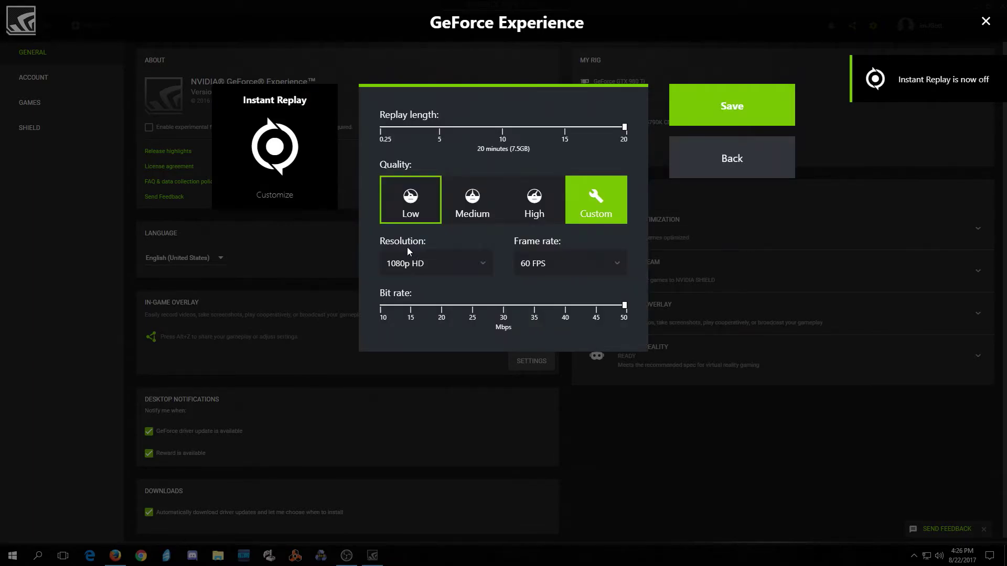
click(431, 265)
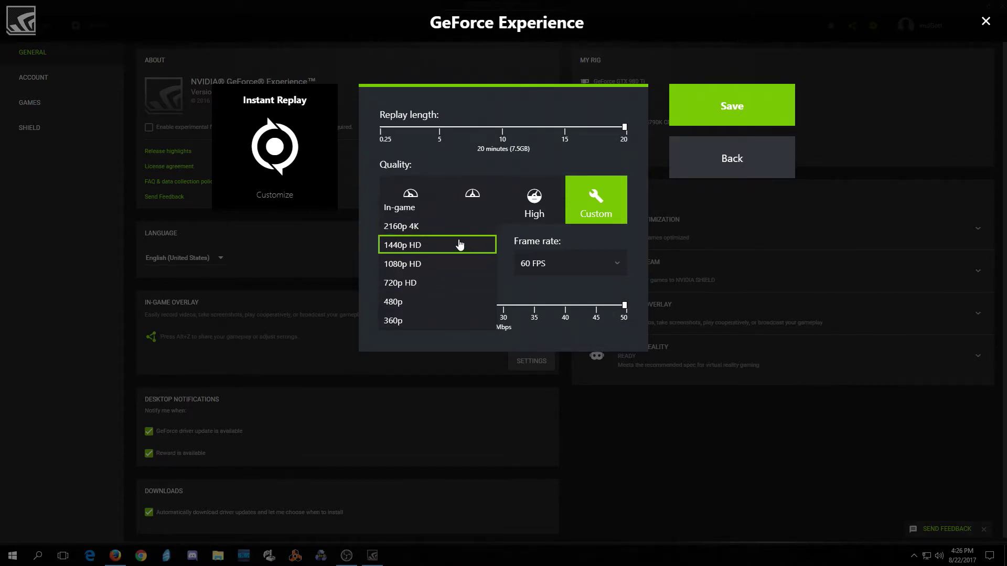
click(452, 266)
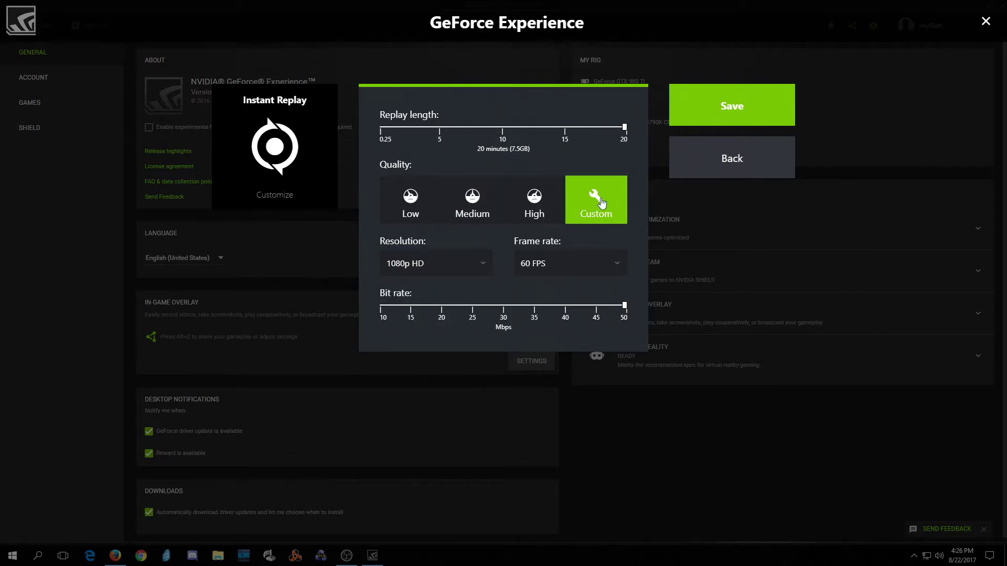
click(597, 262)
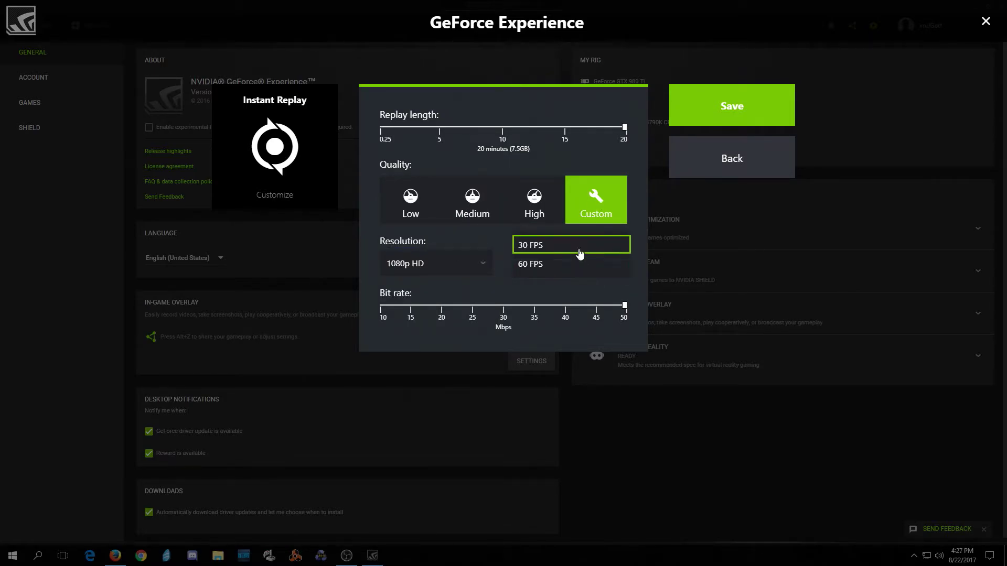
click(577, 266)
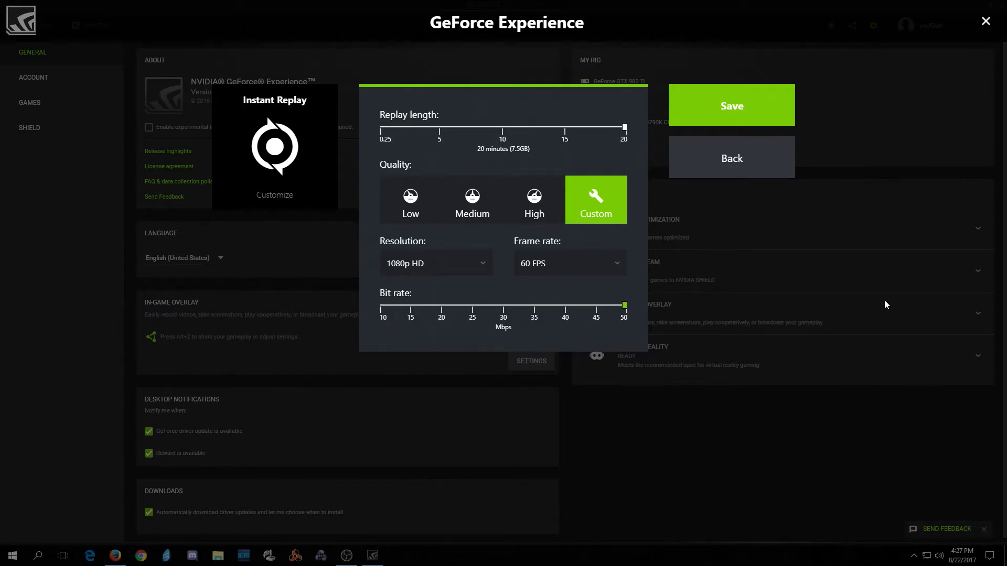
Step: Review Record quality (1080p HD, 60 FPS) unchanged, then view Broadcast customize settings
click(727, 149)
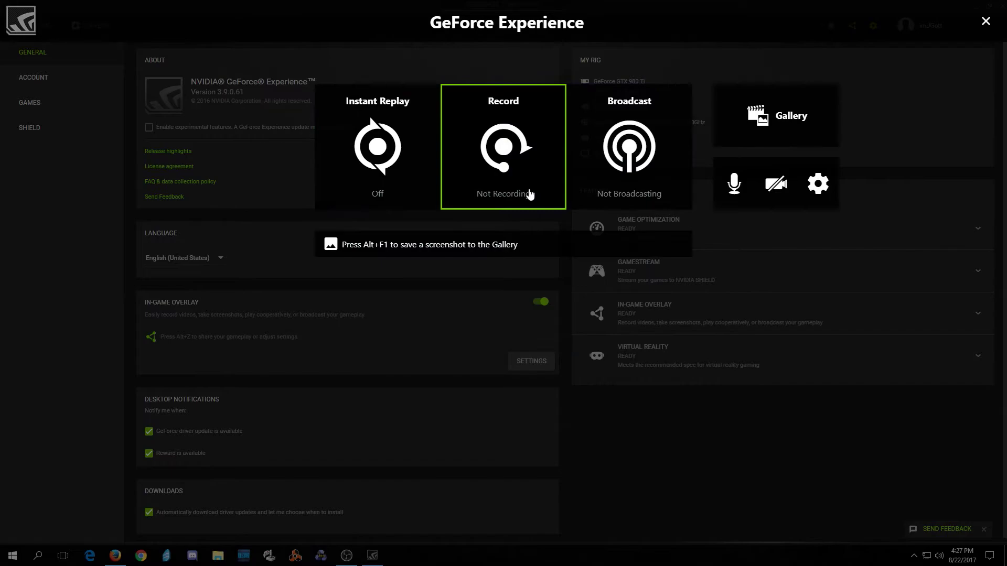
click(531, 194)
click(522, 239)
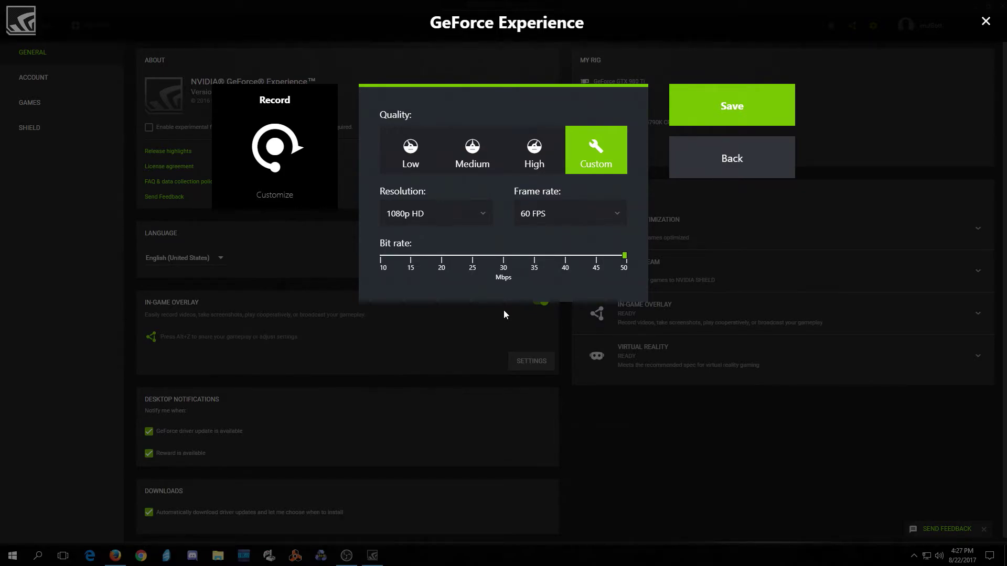
click(731, 175)
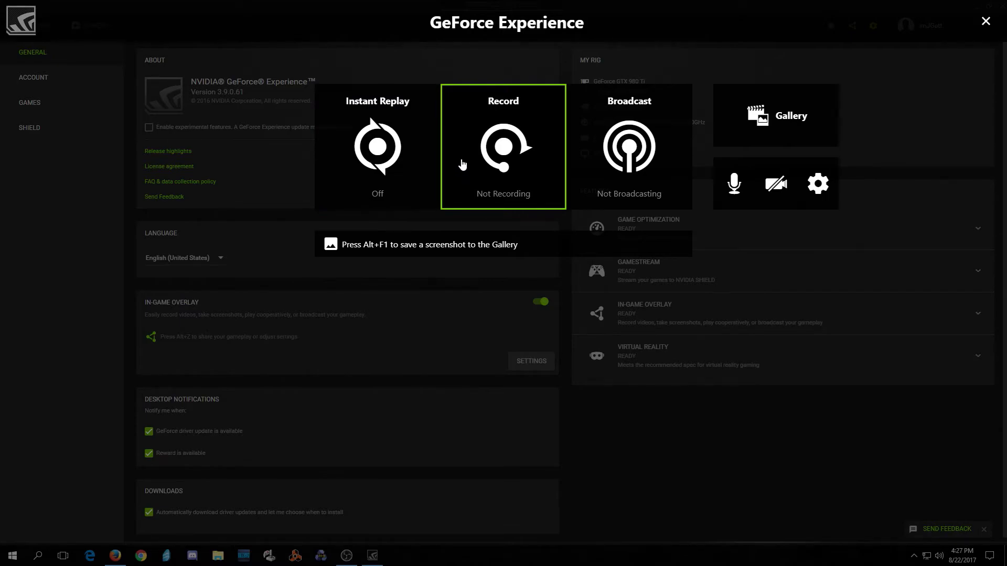
click(630, 201)
click(624, 242)
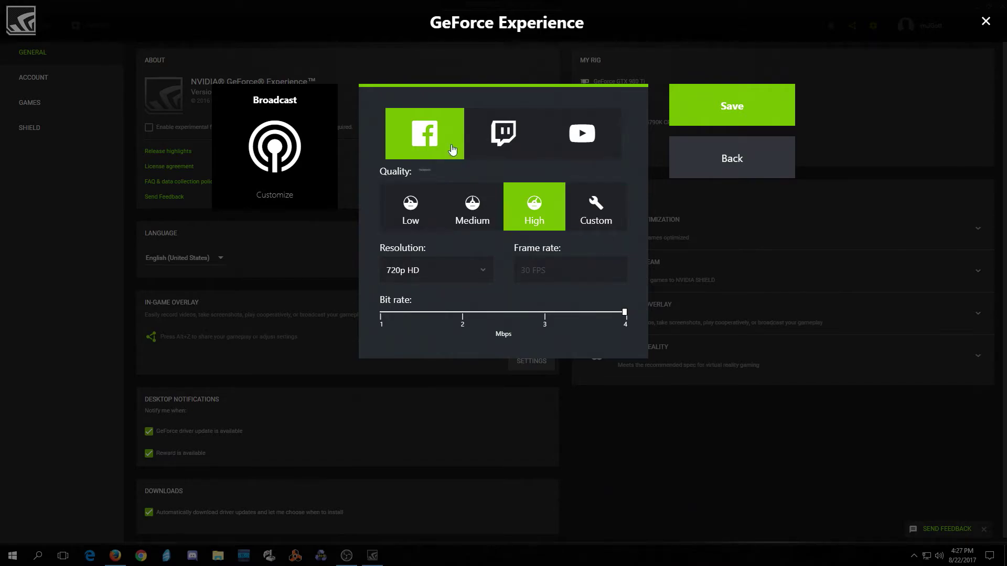
Step: Check the overlay's webcam setting, then open the Gallery of saved captures
click(708, 174)
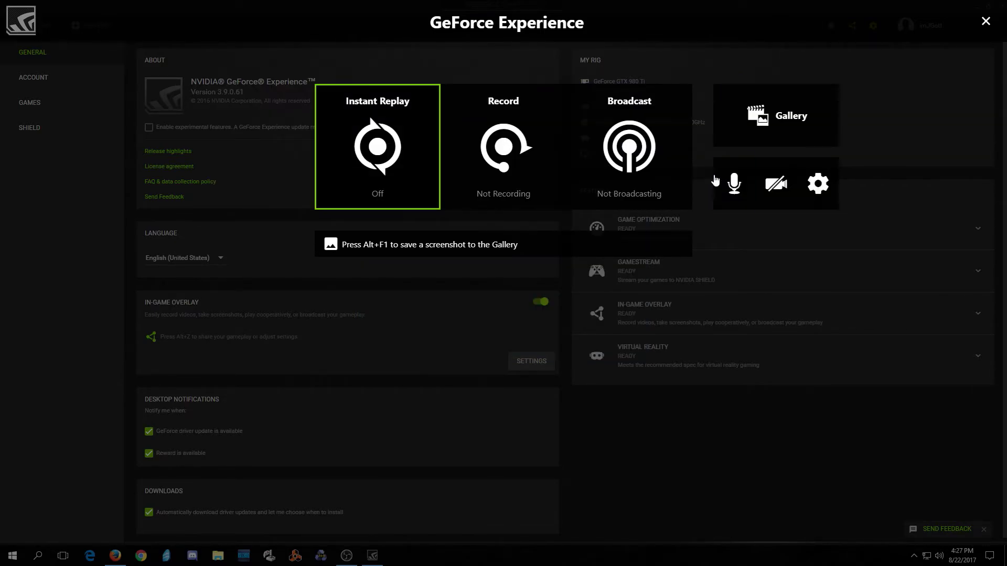
click(776, 199)
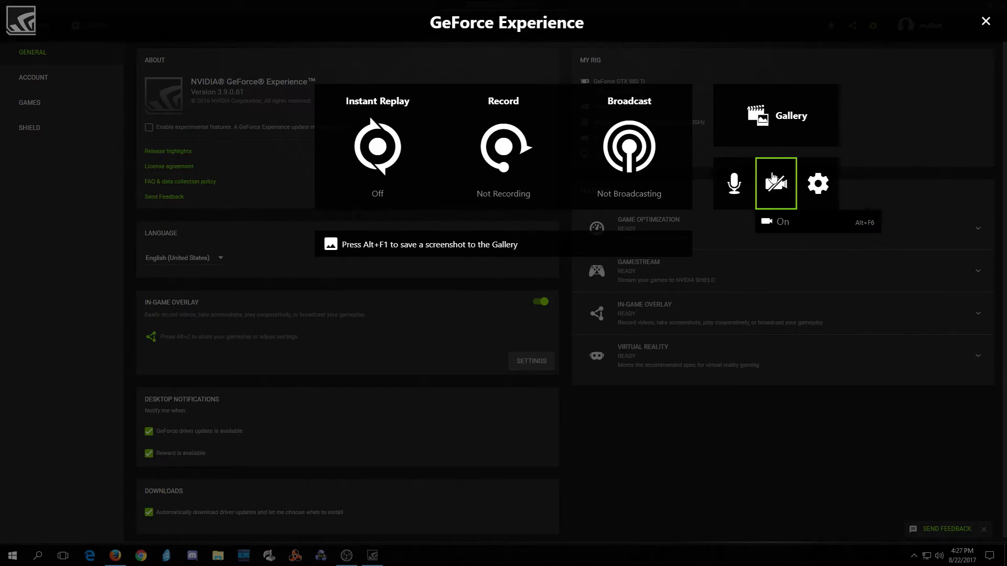
mouse_move(726, 201)
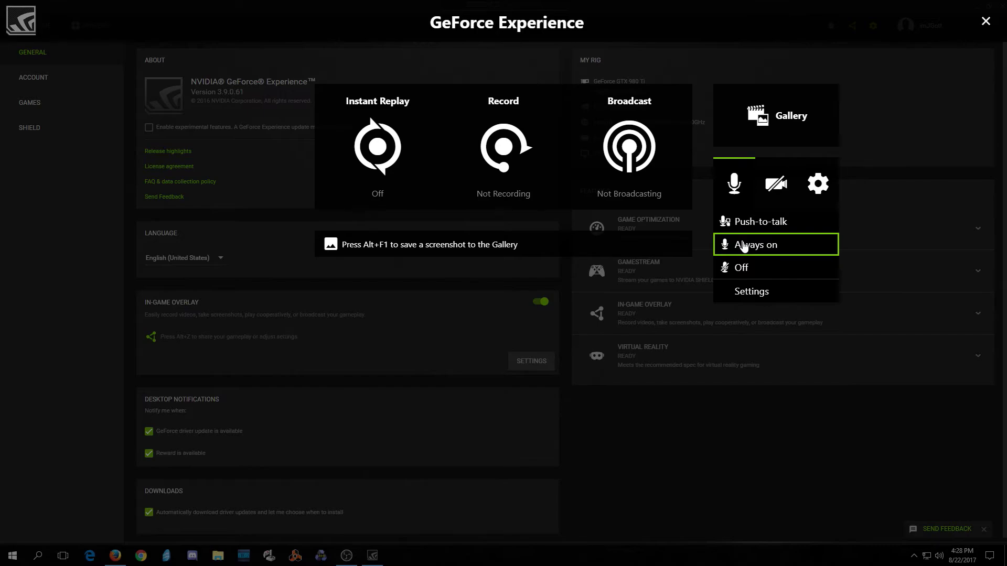
click(776, 128)
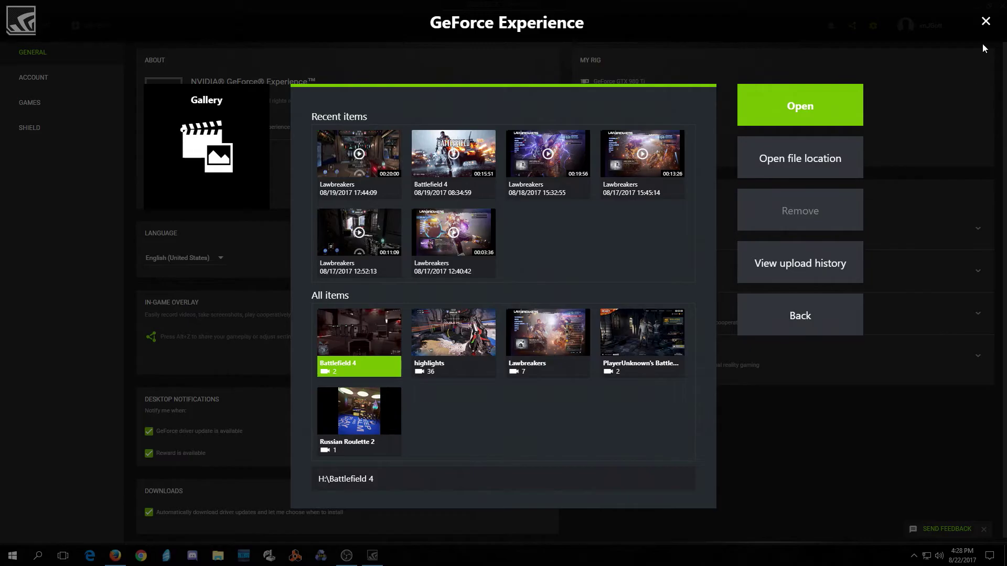
Step: Close the Gallery and turn Instant Replay back on via the Alt+Z overlay
click(986, 21)
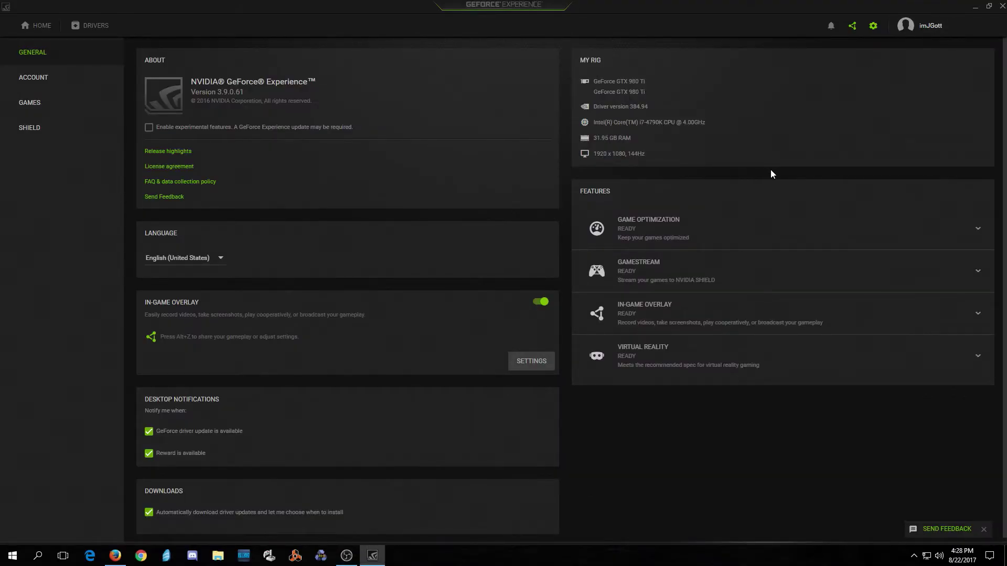
key(alt+z)
click(390, 152)
click(389, 229)
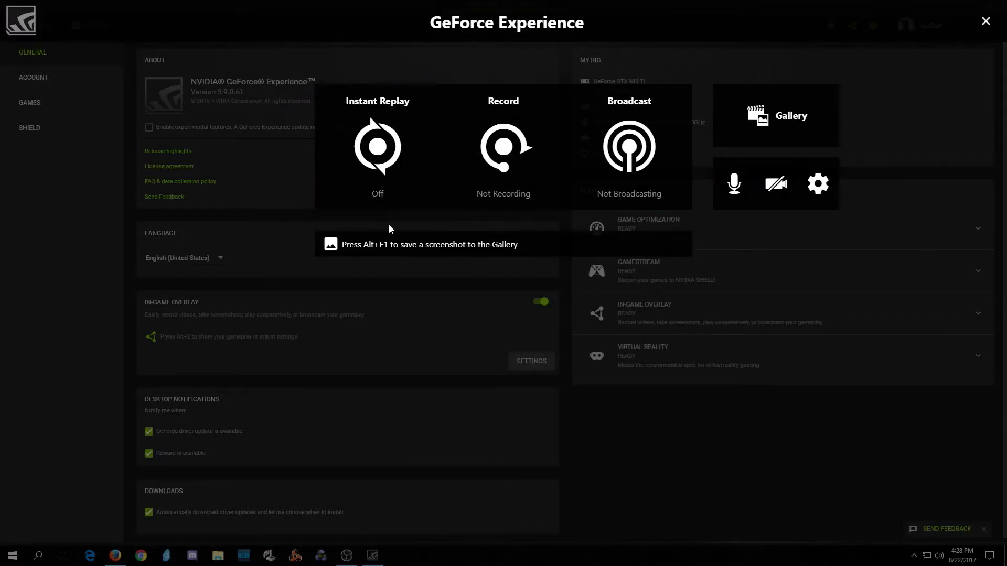
key(alt+z)
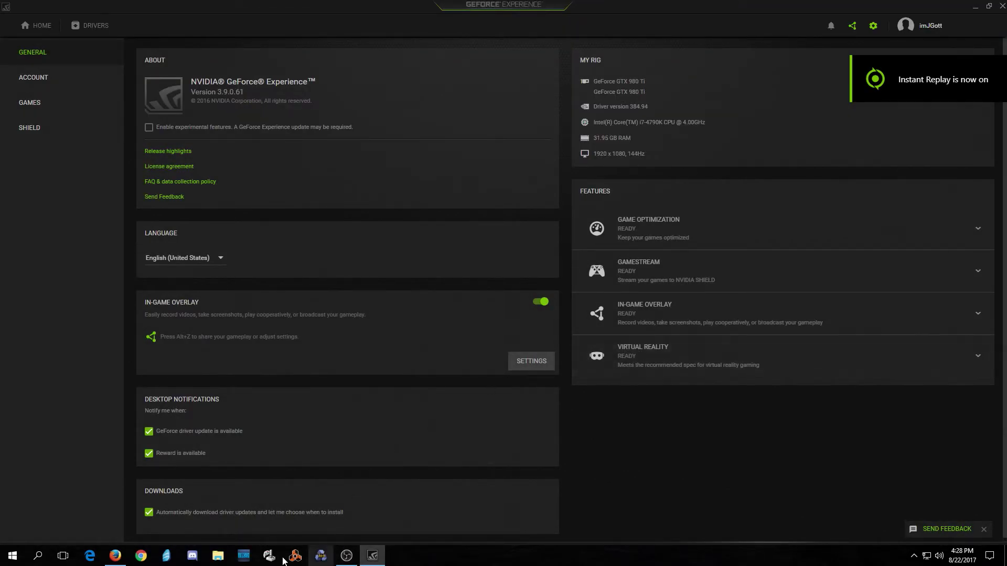
Step: Open the highlights folder on Shadowplay (H:) and select the 21.17.28.11 Lawbreakers clip
click(217, 556)
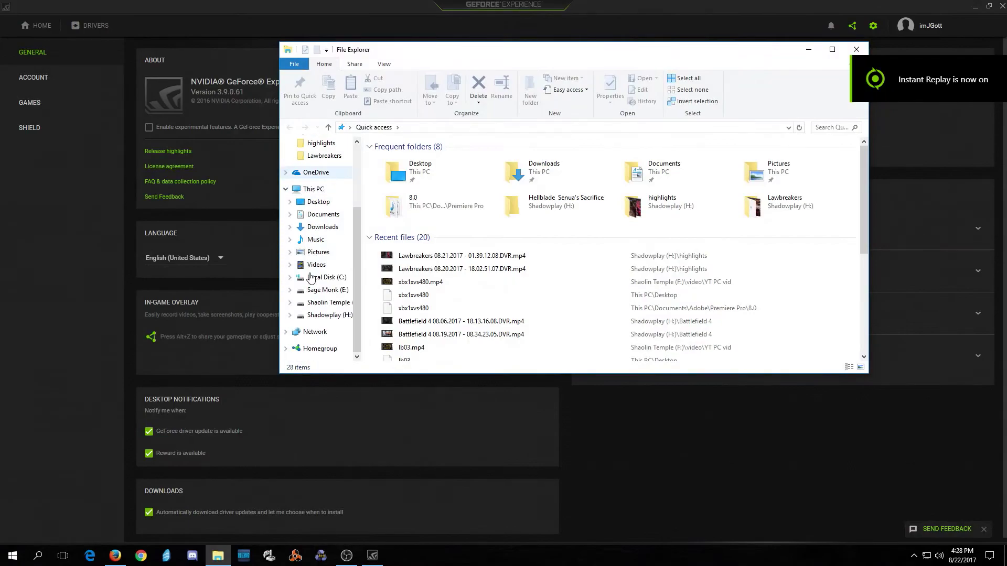
click(321, 315)
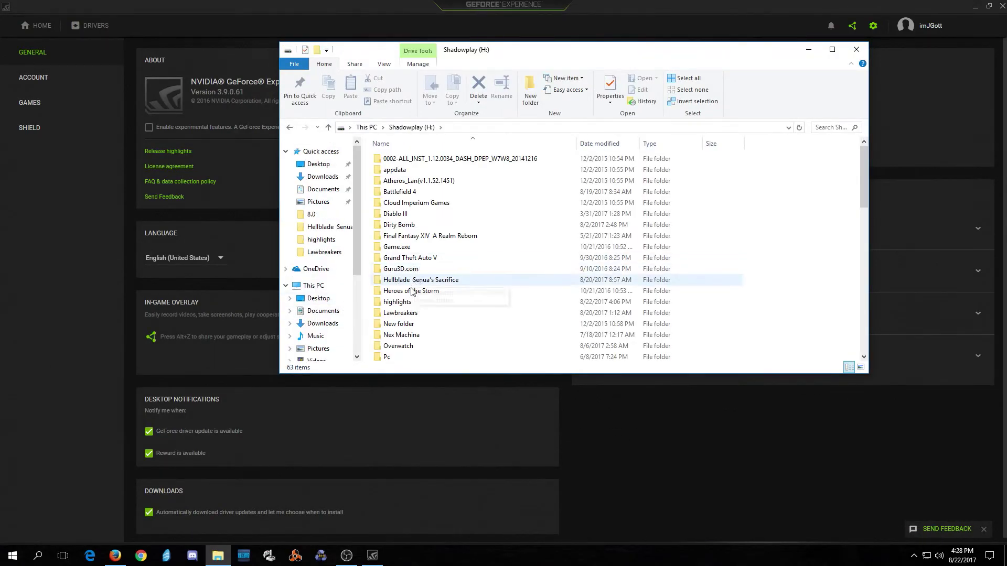
click(404, 303)
double_click(405, 304)
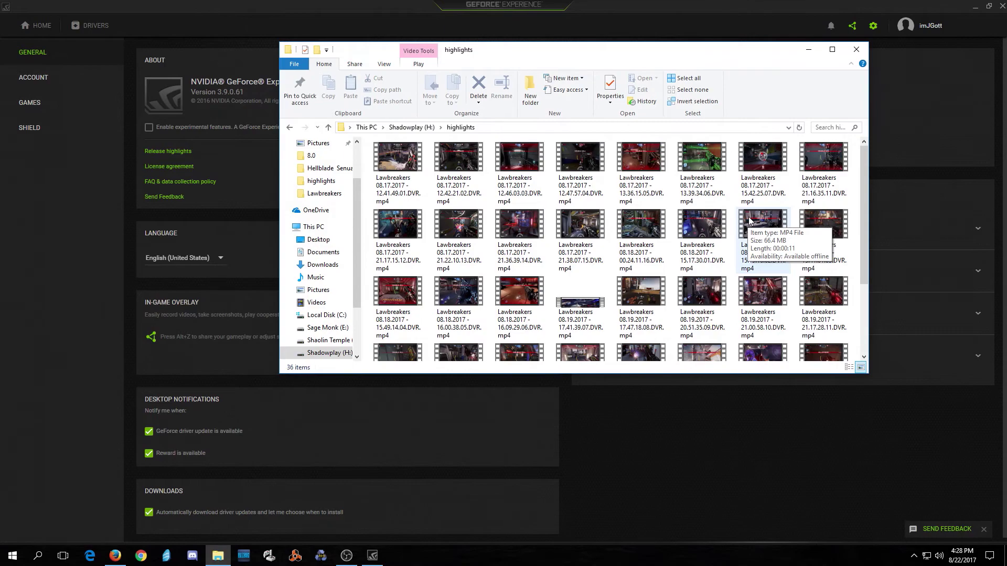
scroll(749, 220, down, 2)
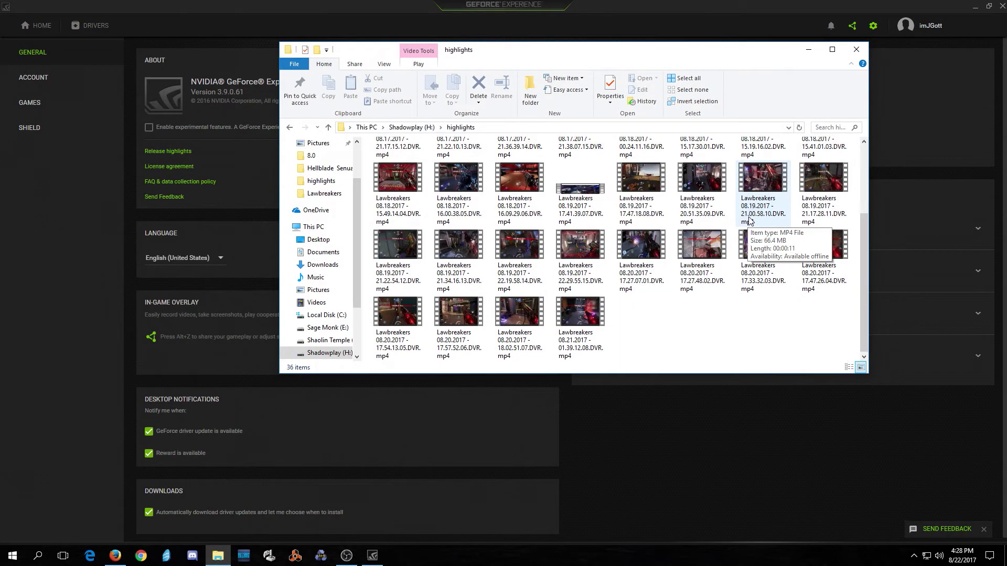
click(828, 182)
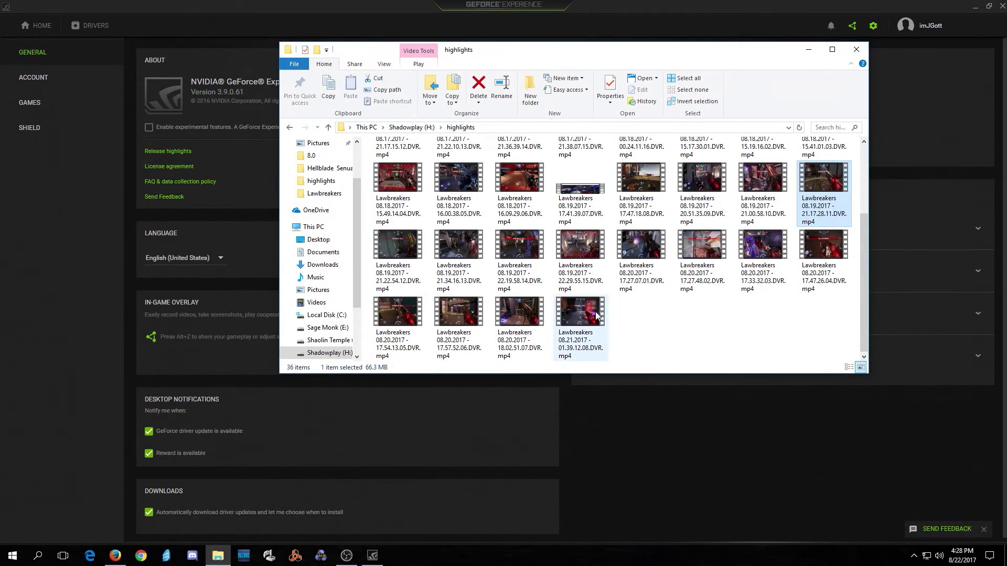
Step: Play the selected Lawbreakers highlight clip in Movies & TV, then exit full screen and close the player
double_click(823, 179)
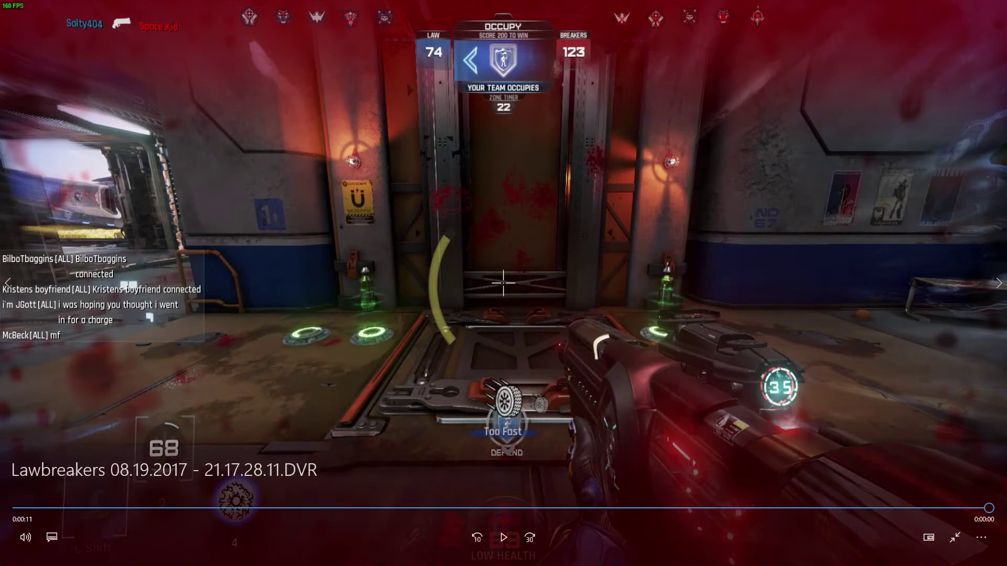
click(955, 538)
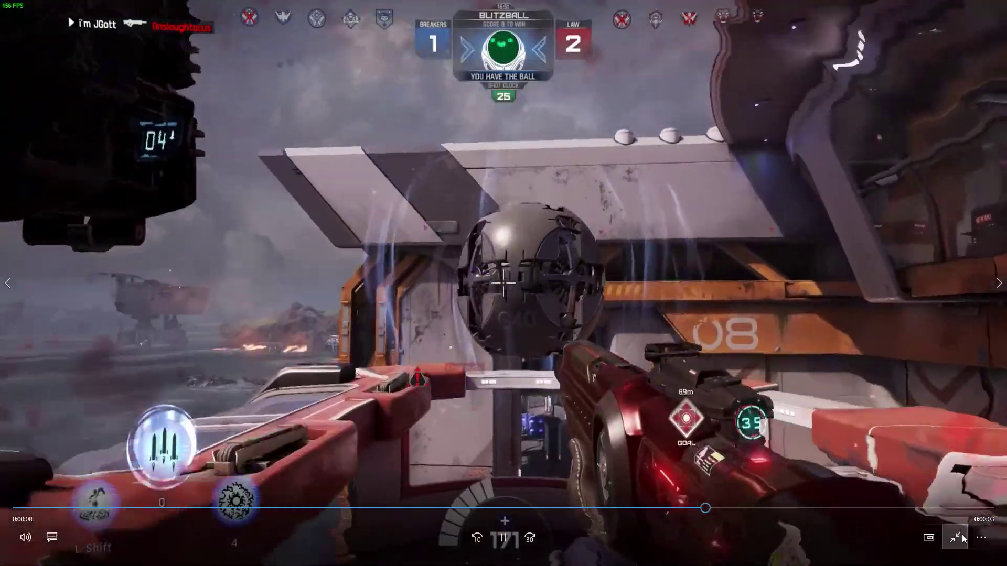
click(963, 538)
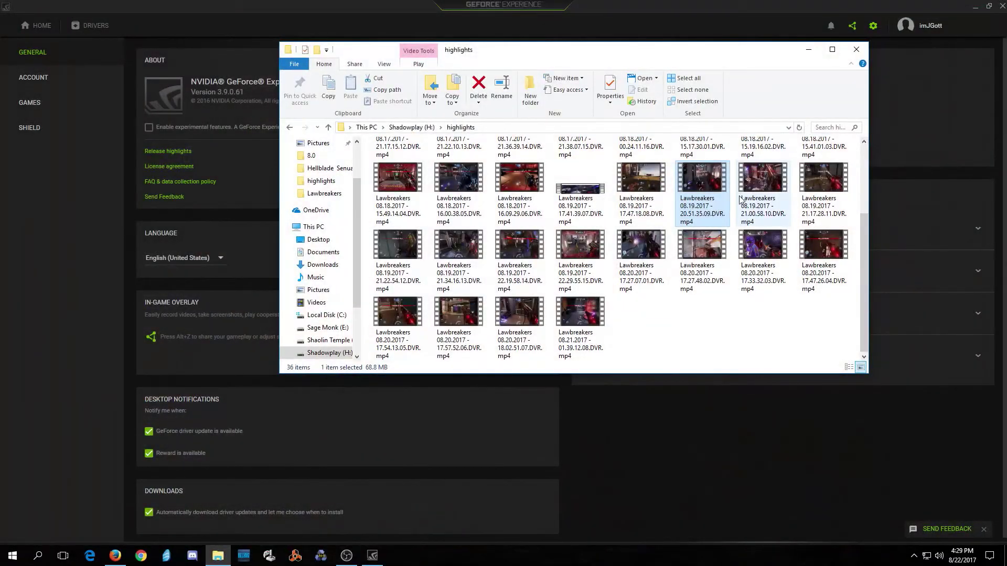
Step: Go up to Shadowplay (H:) and browse the Diablo III and Lawbreakers clip folders
click(717, 313)
scroll(718, 320, up, 2)
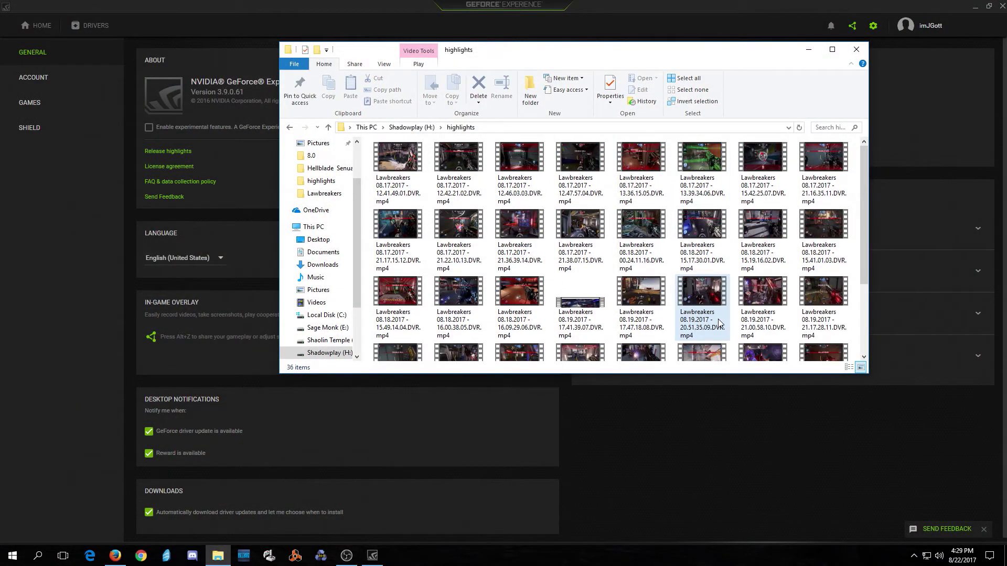
key(alt+Up)
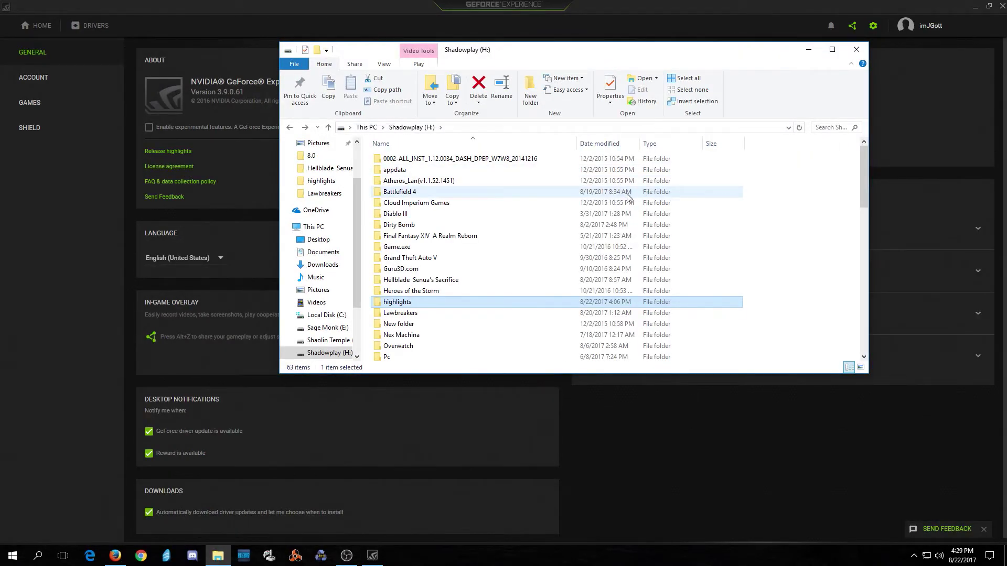
double_click(435, 218)
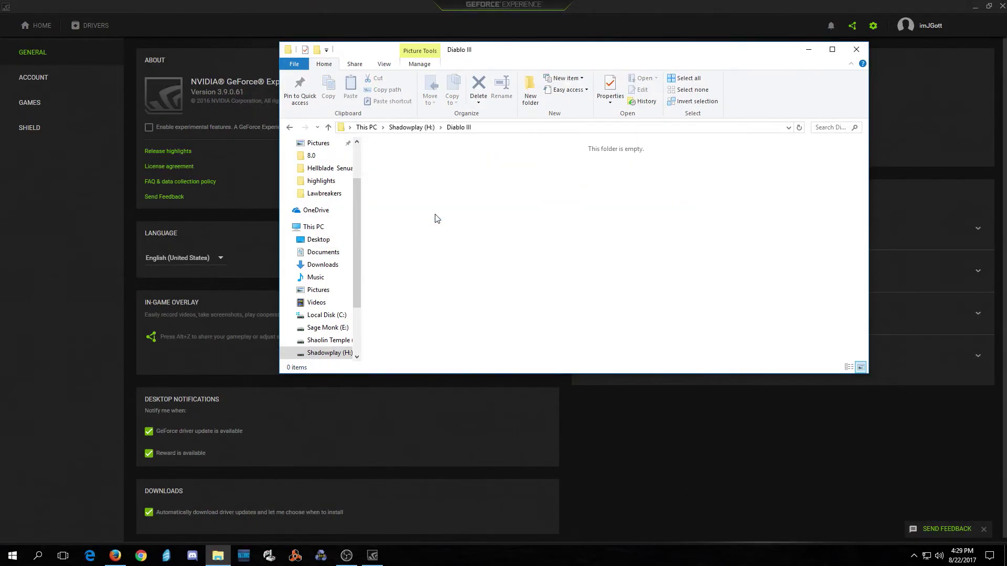
key(alt+Left)
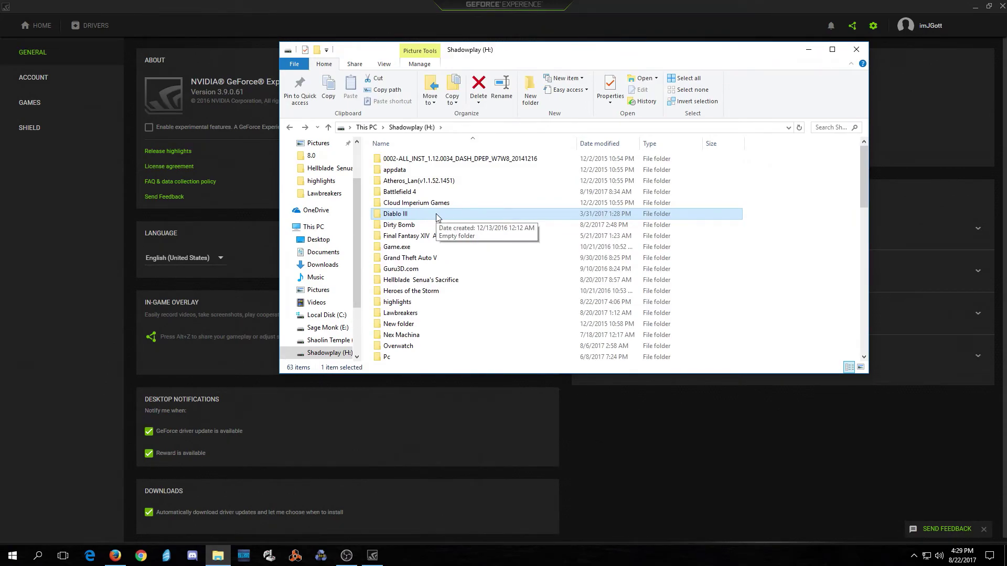
double_click(410, 314)
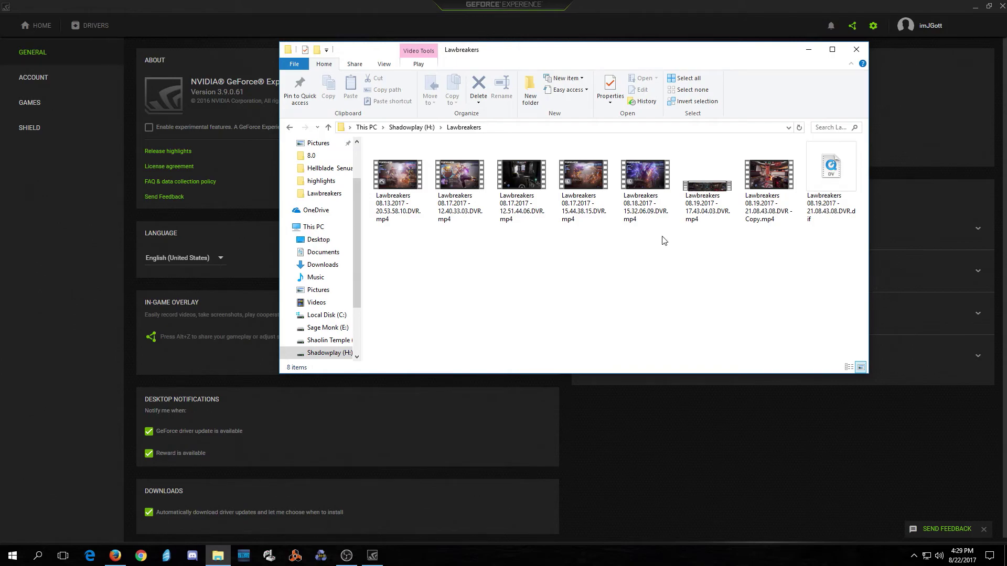
click(534, 188)
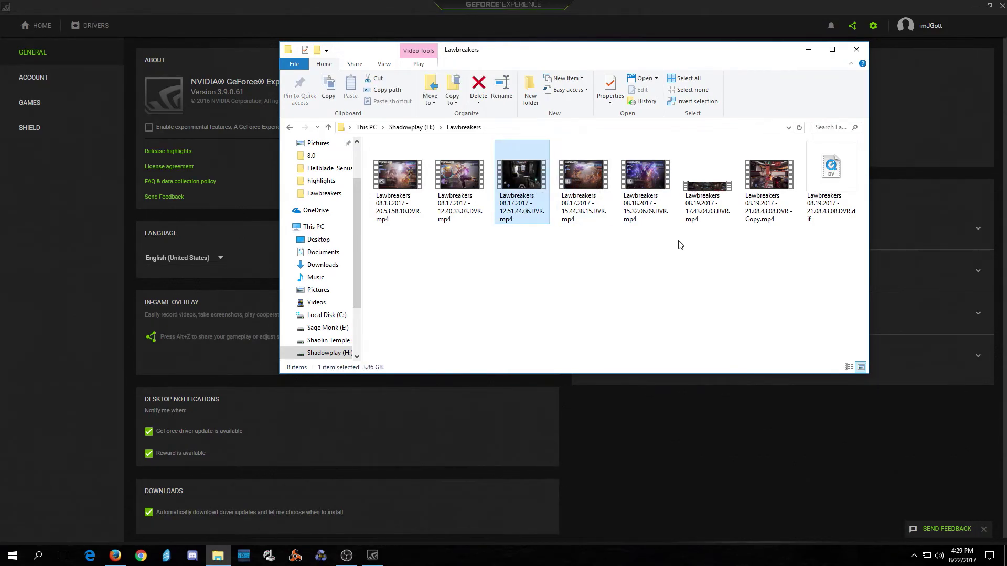
Step: Check the Overwatch folder, then open PlayerUnknown's Battlegrounds to view its two clips
key(BackSpace)
click(485, 346)
double_click(468, 346)
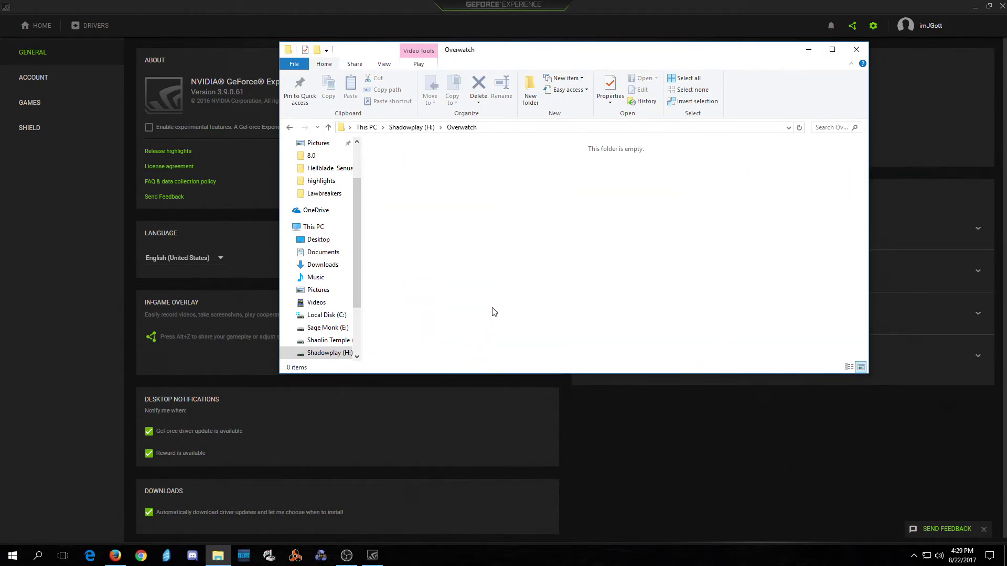
key(BackSpace)
scroll(497, 301, down, 2)
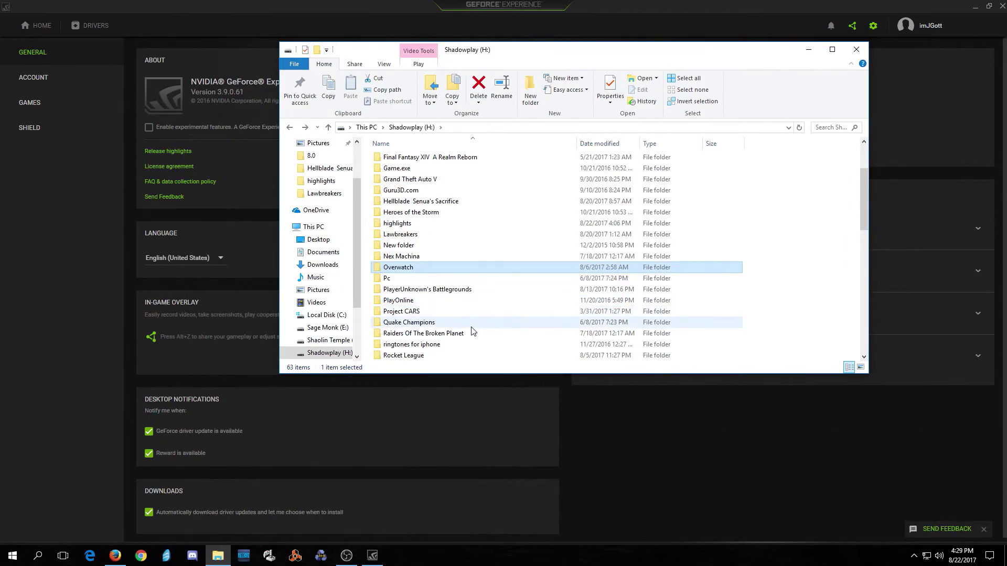
scroll(472, 330, up, 2)
click(442, 267)
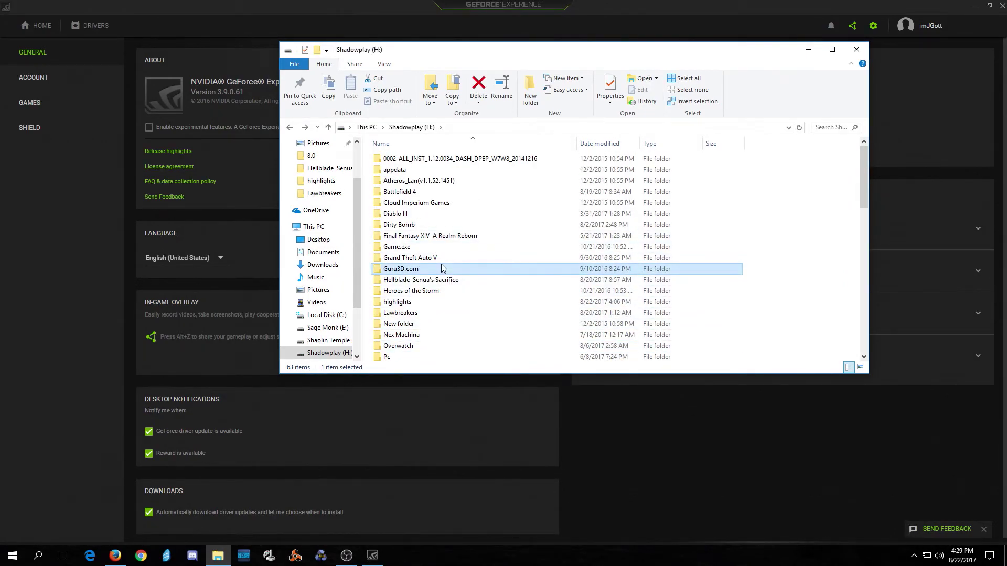
key(p)
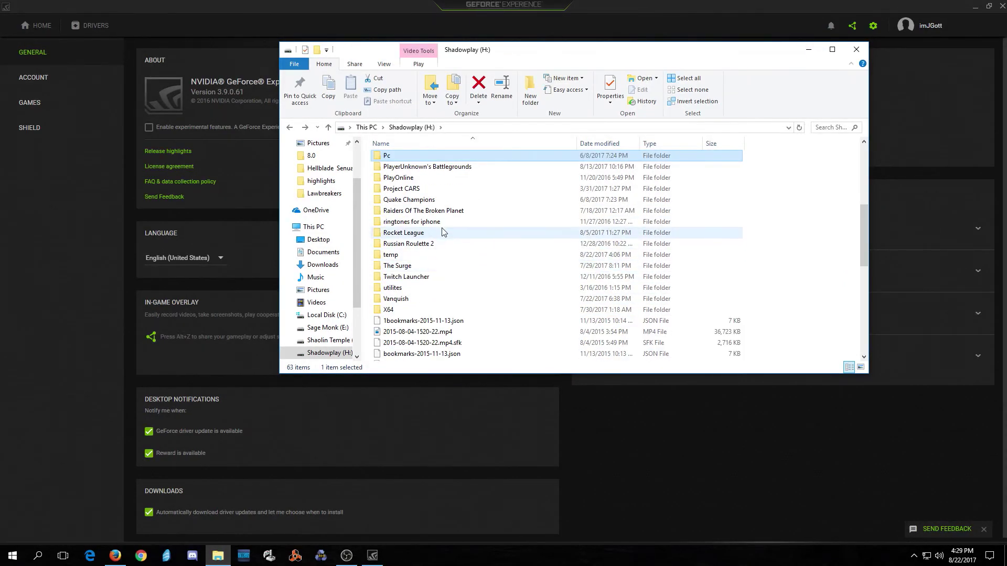
double_click(443, 166)
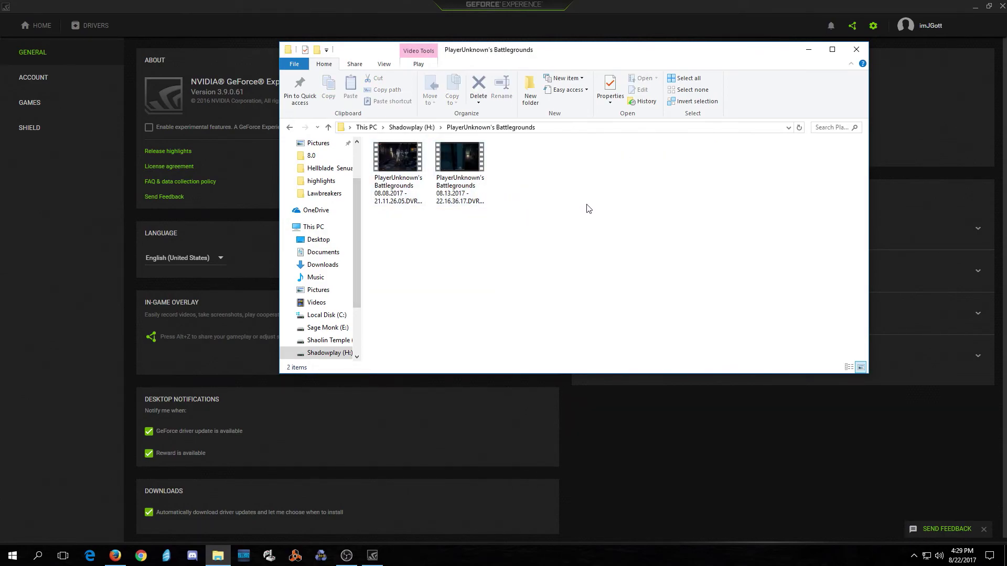
Step: Return to the Shadowplay (H:) drive and close File Explorer to reveal GeForce Experience's General settings
key(BackSpace)
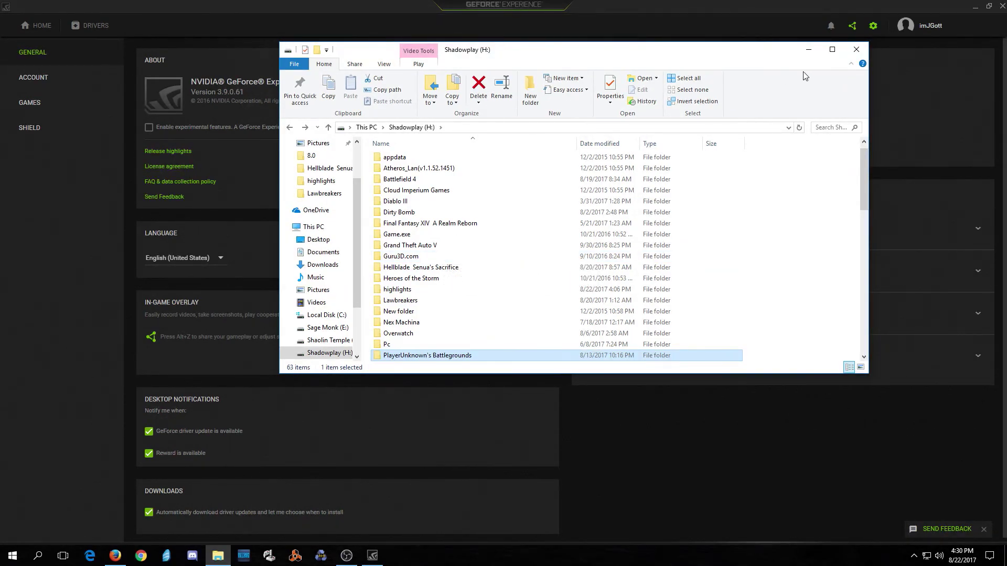
click(858, 50)
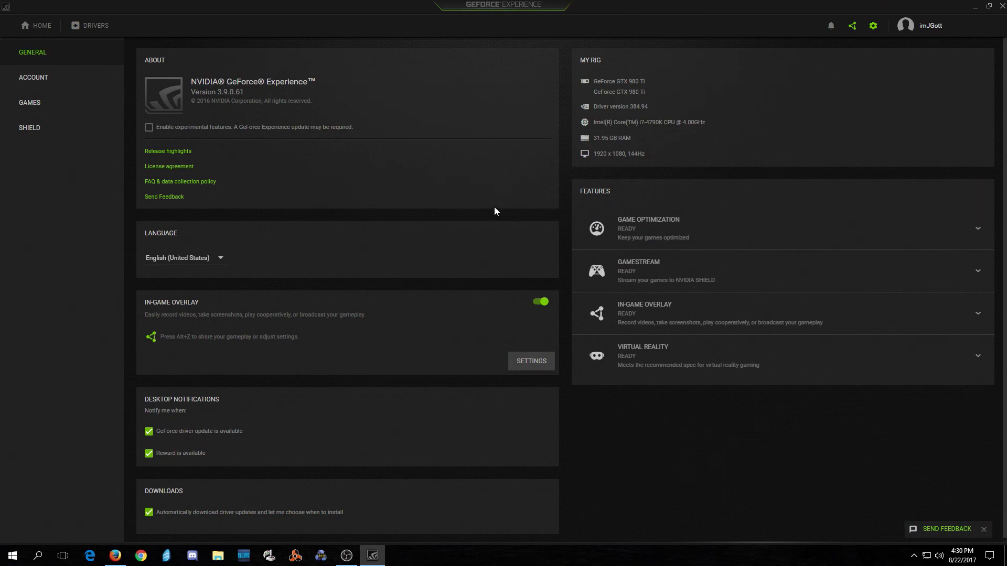